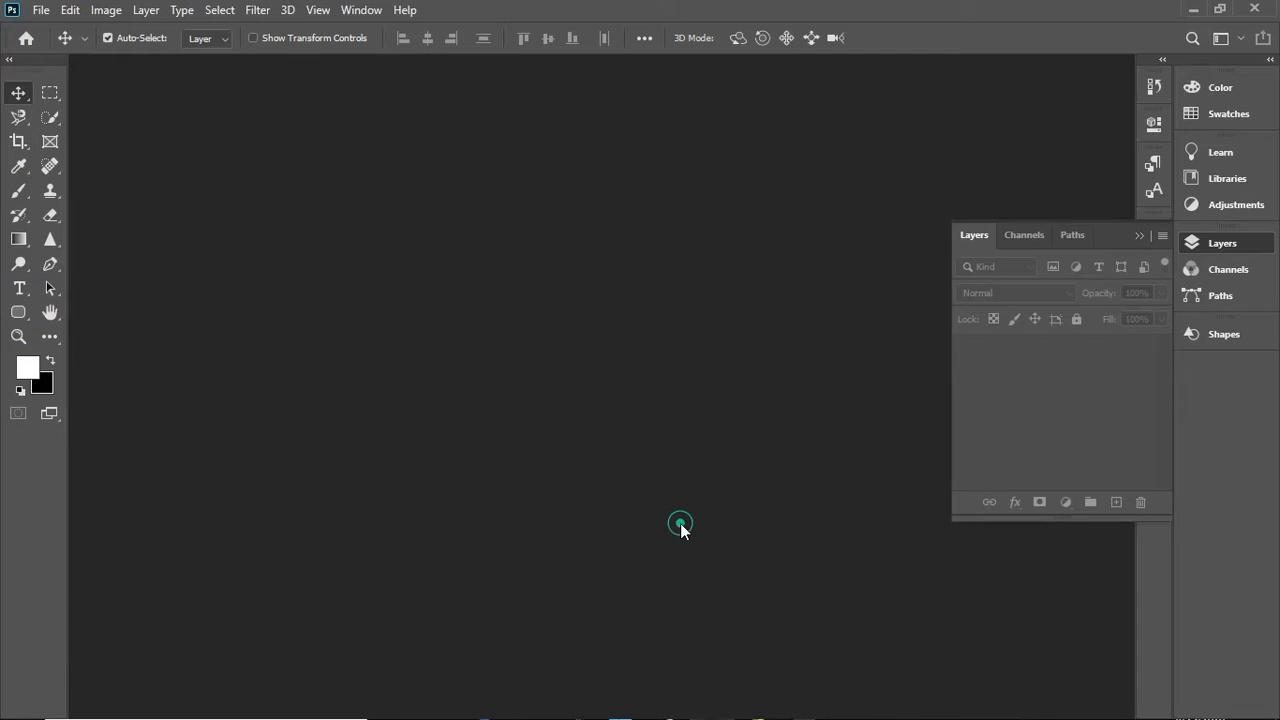
- Open the T-shirt image named new from the Desktop folder
click(41, 10)
click(63, 49)
click(422, 136)
click(432, 184)
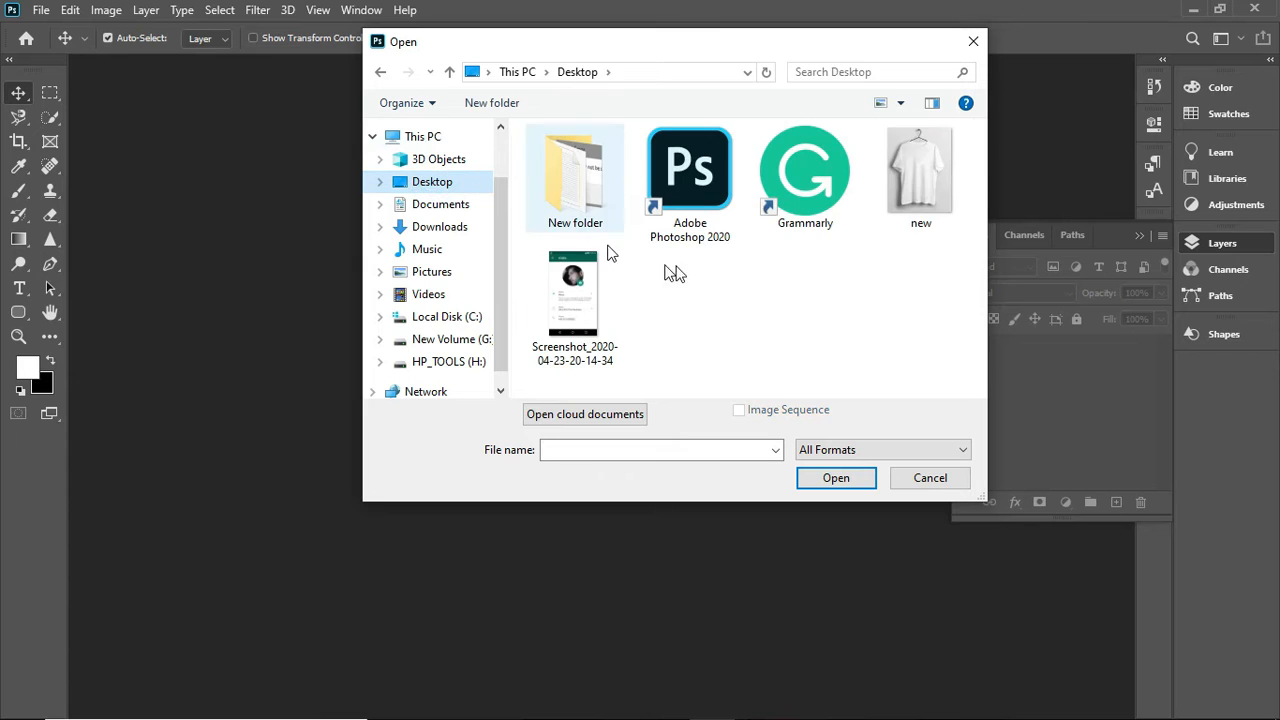
click(921, 185)
click(840, 476)
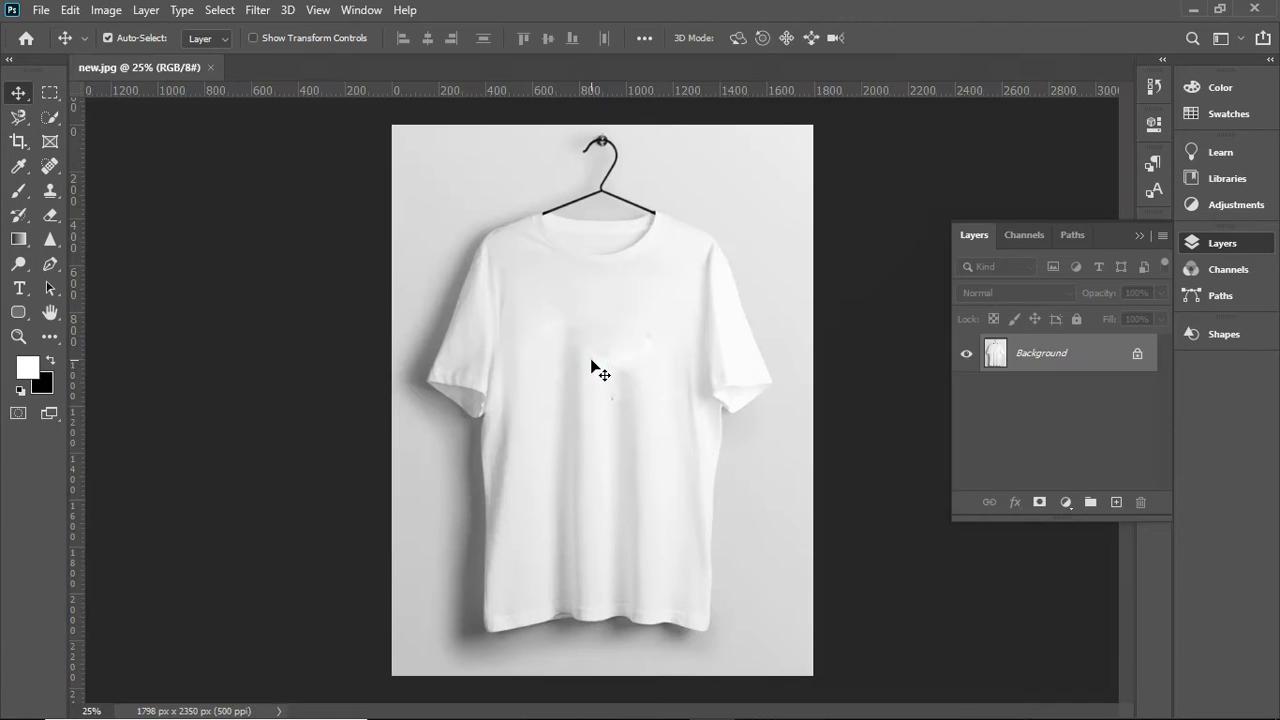
- Choose the Spot Healing Brush with Content-Aware type for retouching the marks on the shirt
scroll(588, 333, up, 5)
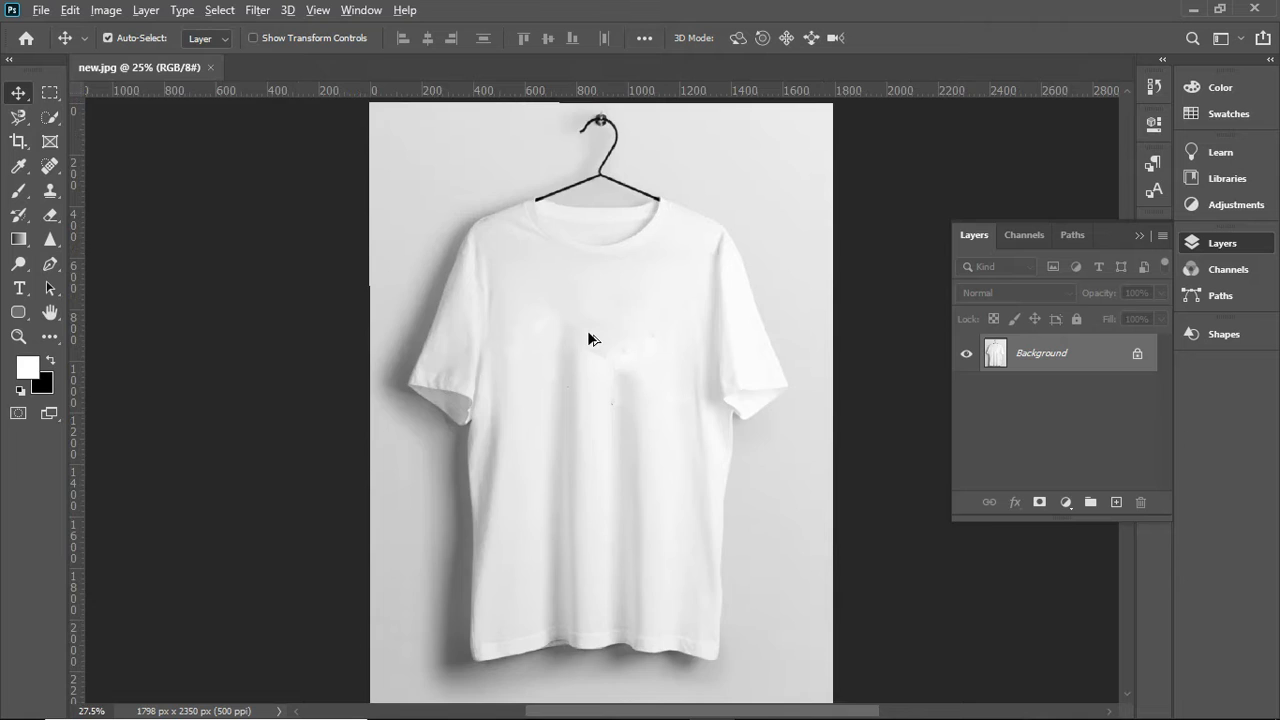
scroll(588, 339, up, 3)
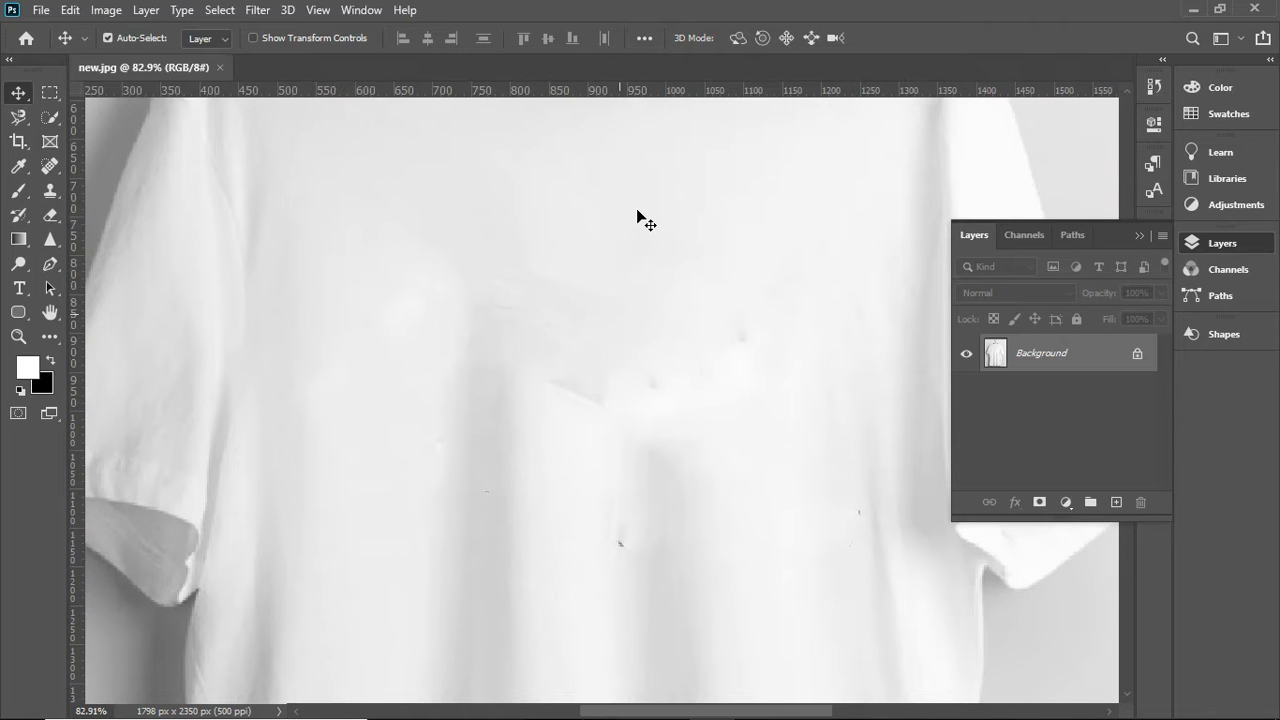
scroll(629, 360, down, 2)
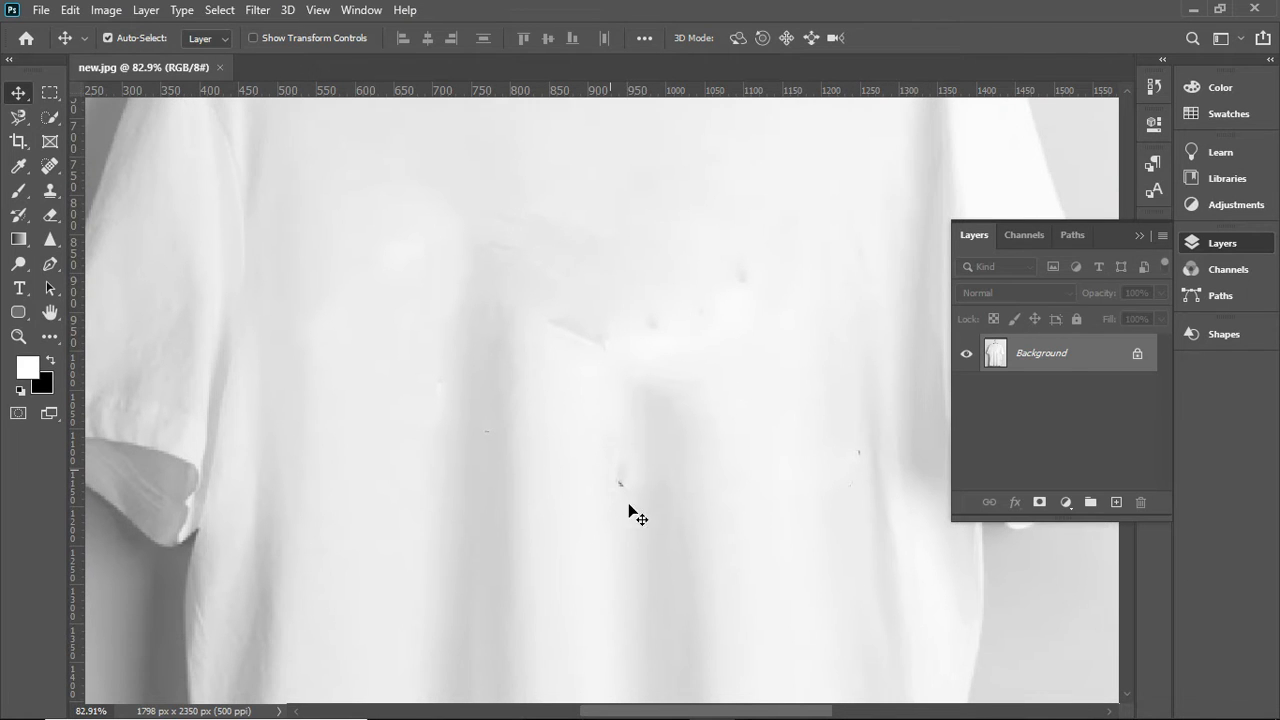
click(54, 116)
click(50, 165)
click(110, 172)
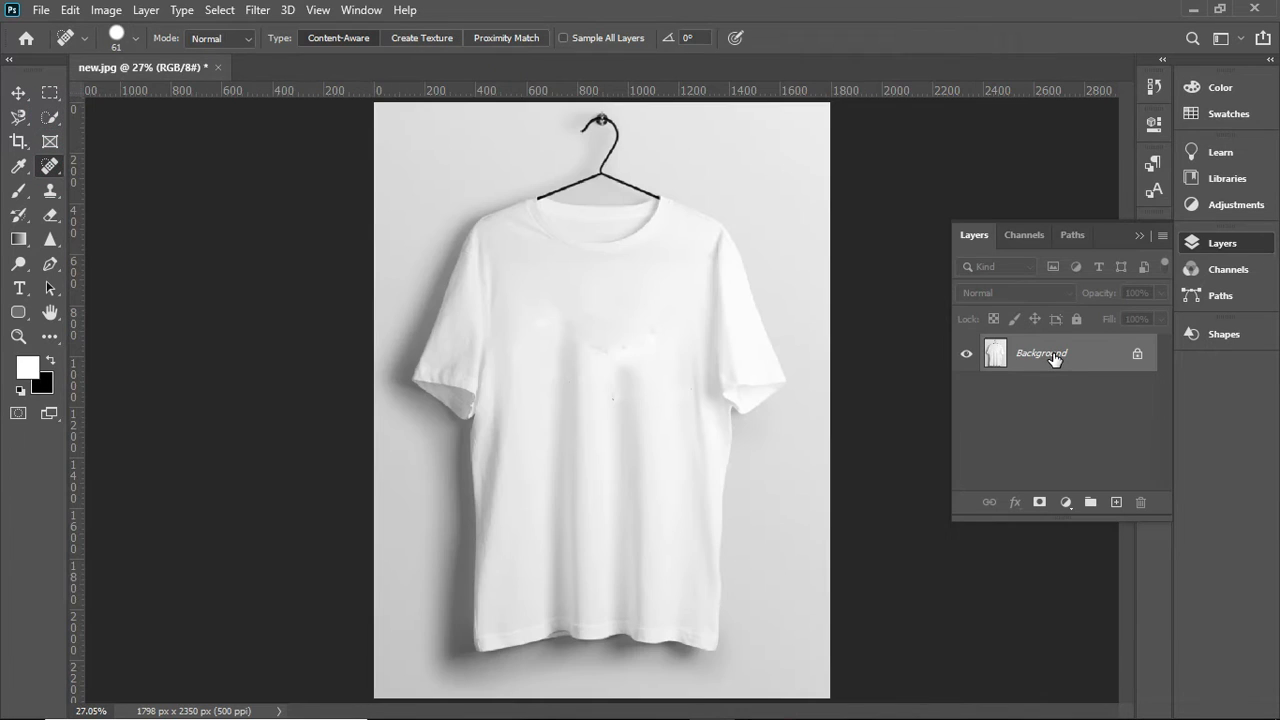
- Duplicate the Background layer and keep the copy selected for retouching
click(1053, 358)
key(ctrl+j)
click(1054, 354)
click(681, 321)
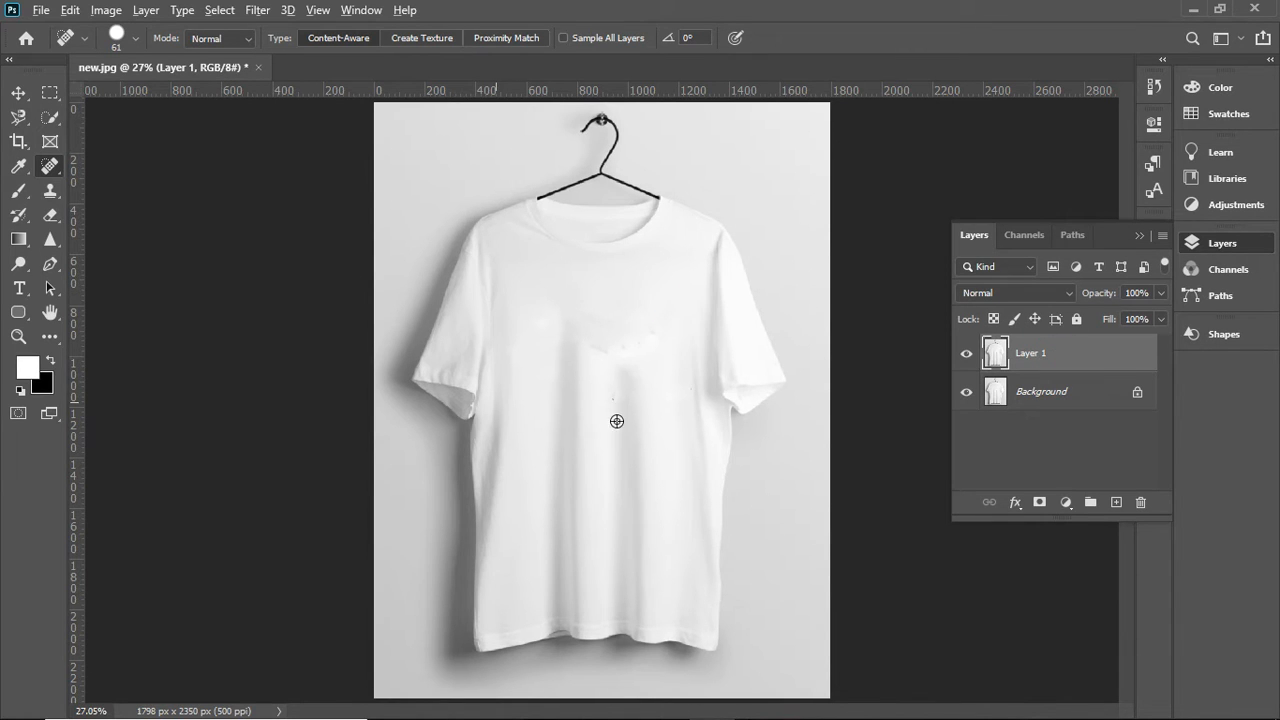
- Remove the dark speck near the middle of the shirt with a 38 px Spot Healing Brush
scroll(646, 412, up, 1)
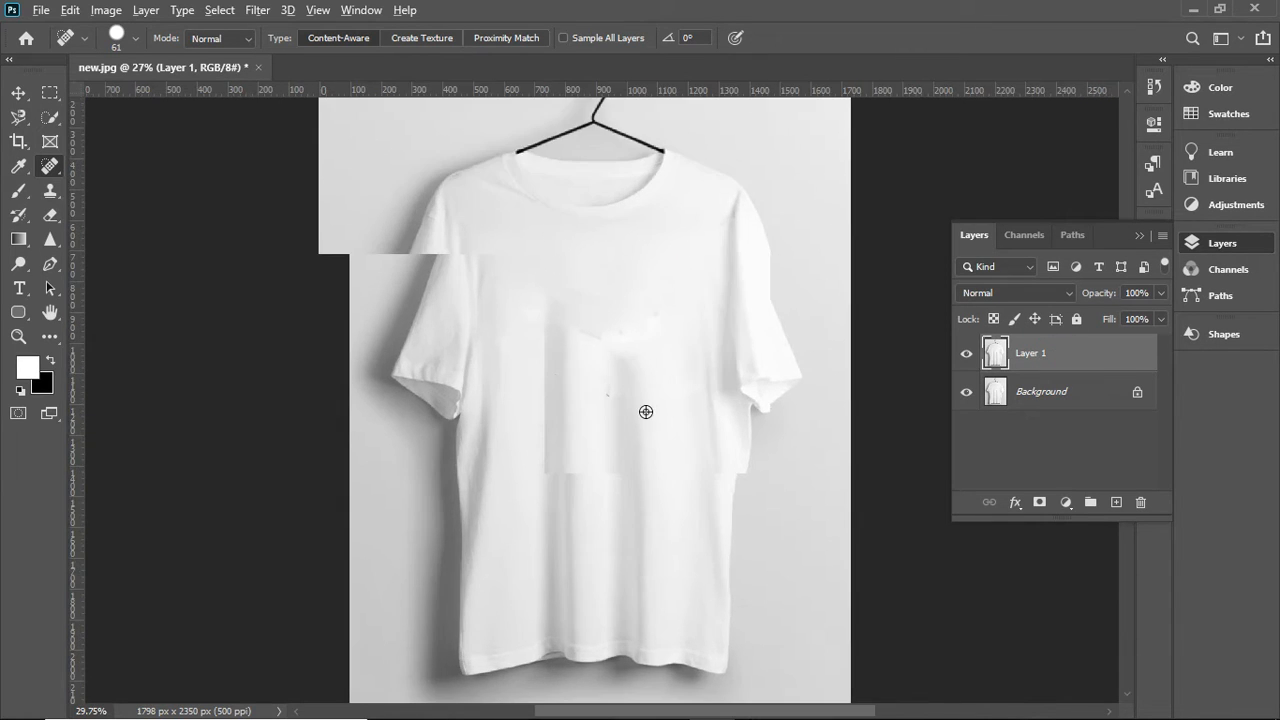
scroll(646, 412, up, 14)
mouse_move(555, 373)
mouse_down()
mouse_move(522, 380)
mouse_move(534, 377)
mouse_up()
click(538, 361)
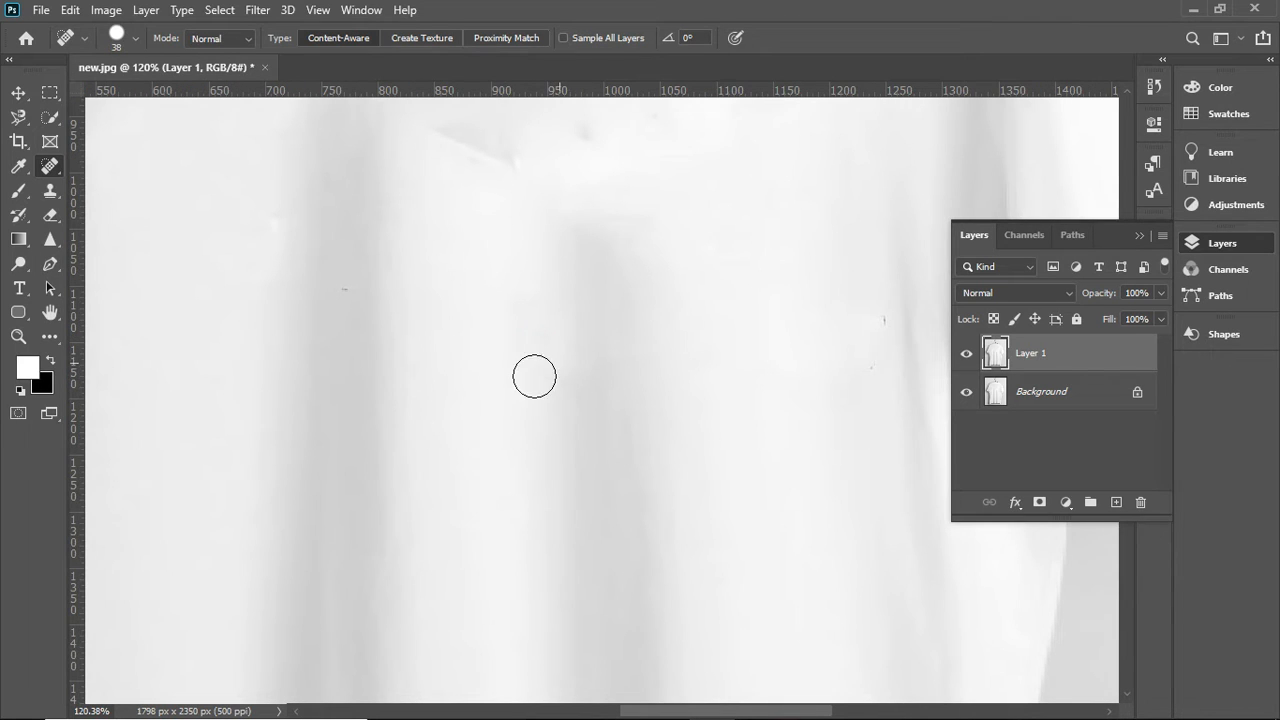
- Heal the dark spots and short diagonal crease across the middle of the chest with the Spot Healing Brush
scroll(571, 334, up, 2)
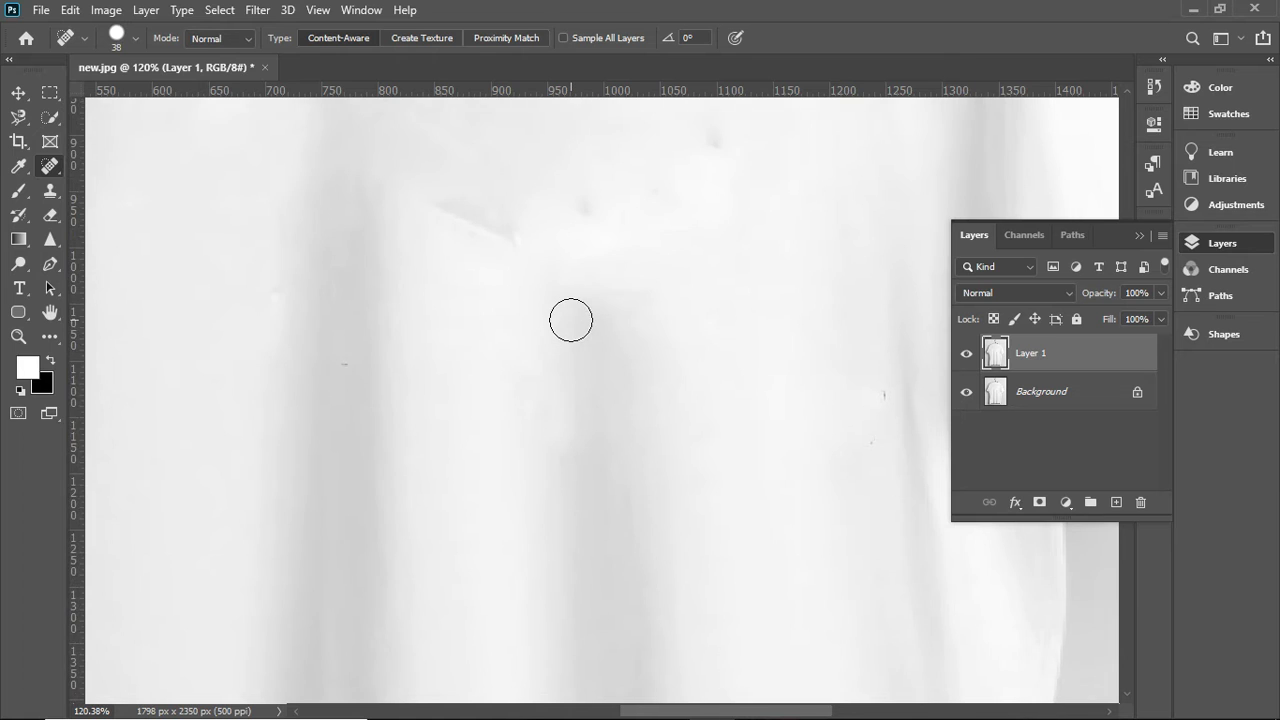
scroll(571, 320, up, 4)
click(722, 310)
click(587, 373)
click(653, 361)
click(499, 401)
click(464, 383)
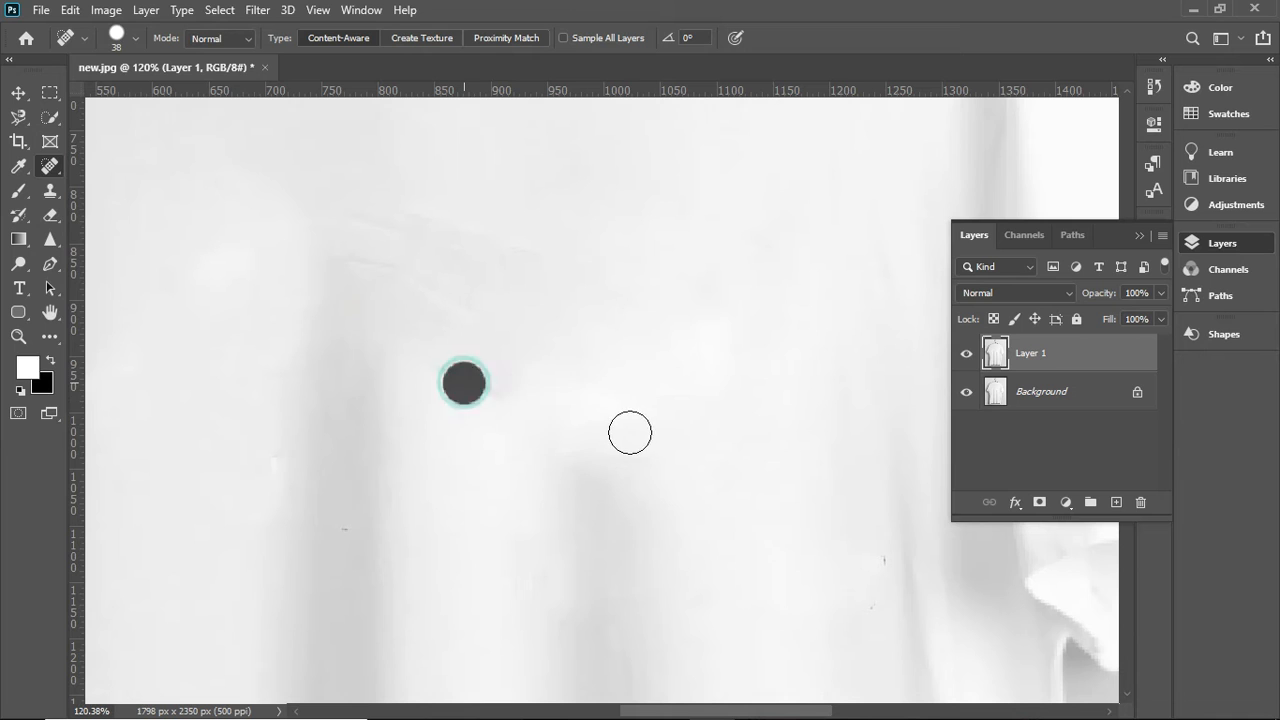
click(506, 390)
click(450, 366)
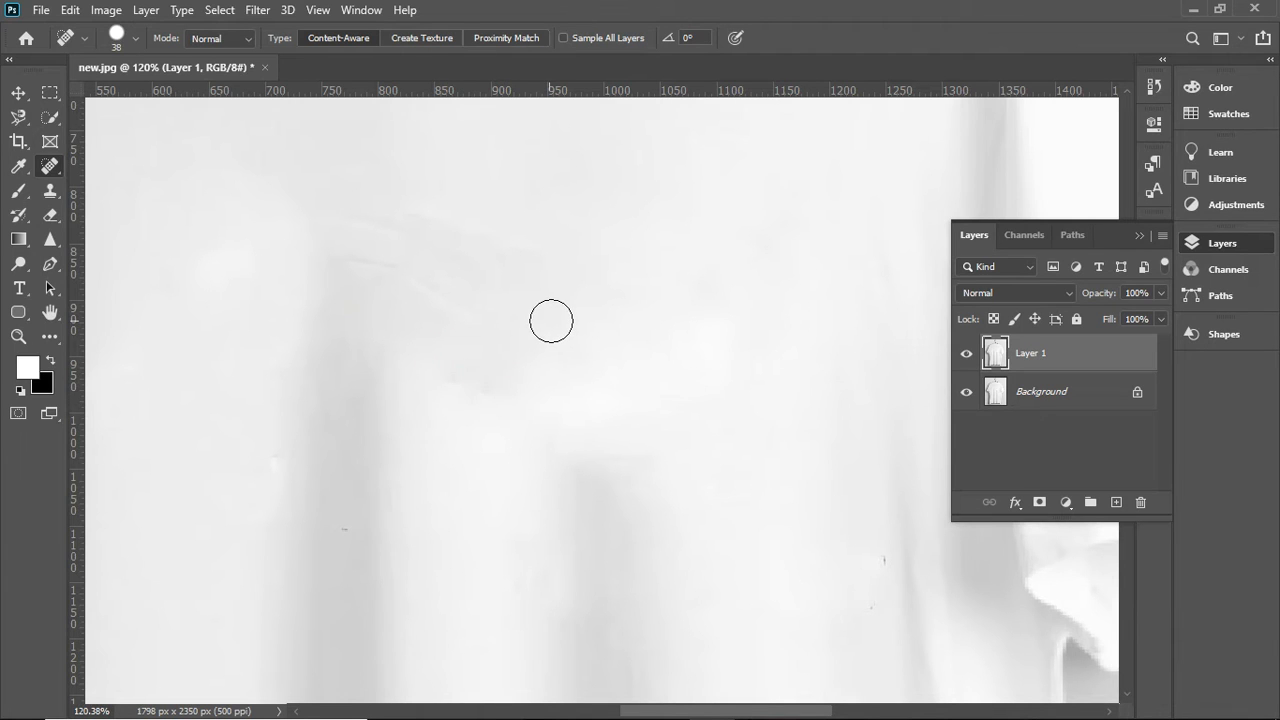
- Heal the faint diagonal streaks on the chest above the left vertical fold, reducing the Spot Healing Brush to 18 px
scroll(551, 319, up, 1)
scroll(560, 275, up, 1)
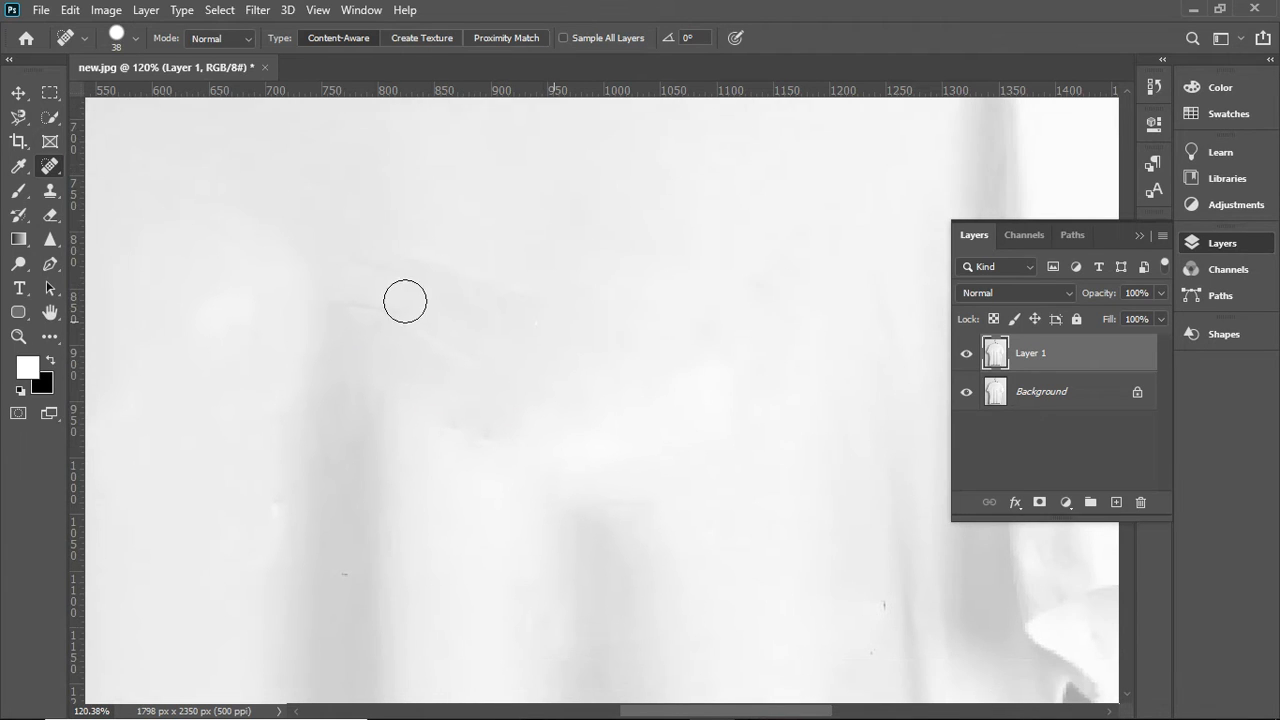
click(366, 259)
click(420, 268)
click(443, 277)
click(382, 312)
click(515, 388)
click(398, 274)
click(430, 366)
click(452, 427)
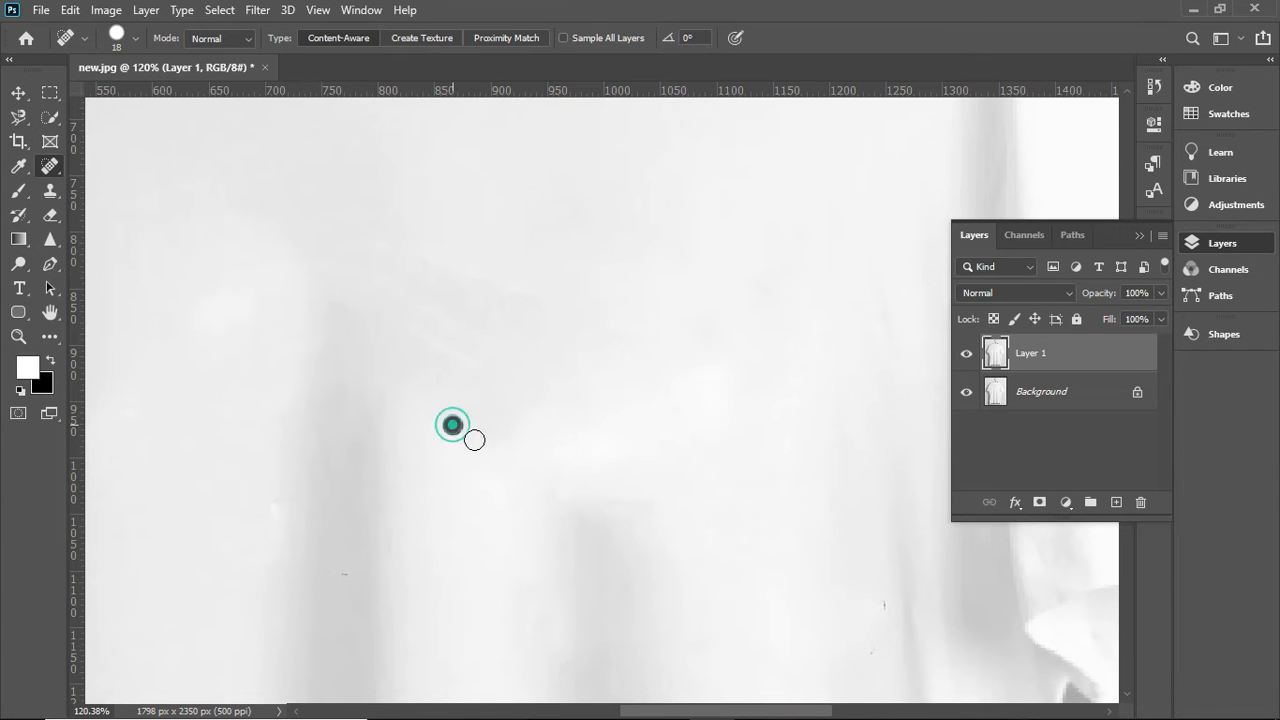
click(334, 384)
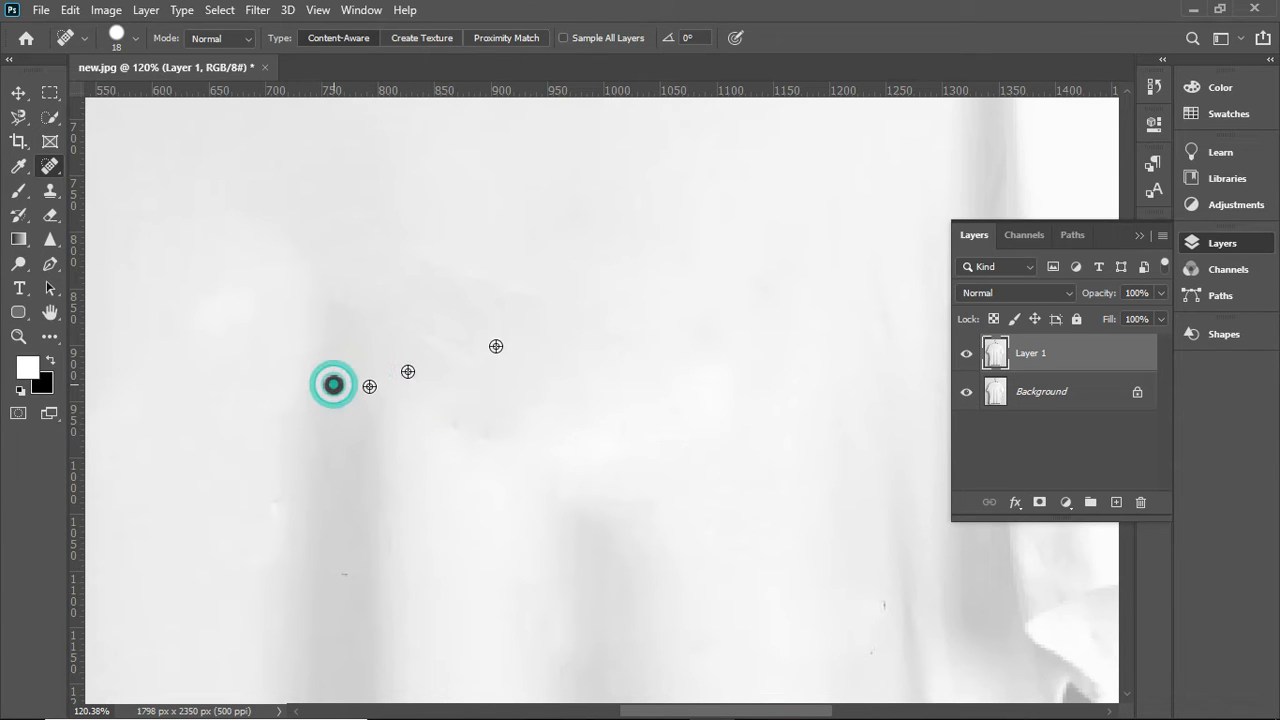
- Switch to the Healing Brush with a sampled source, enlarge it to 84 px and retouch the uneven area mid-chest
scroll(496, 346, down, 4)
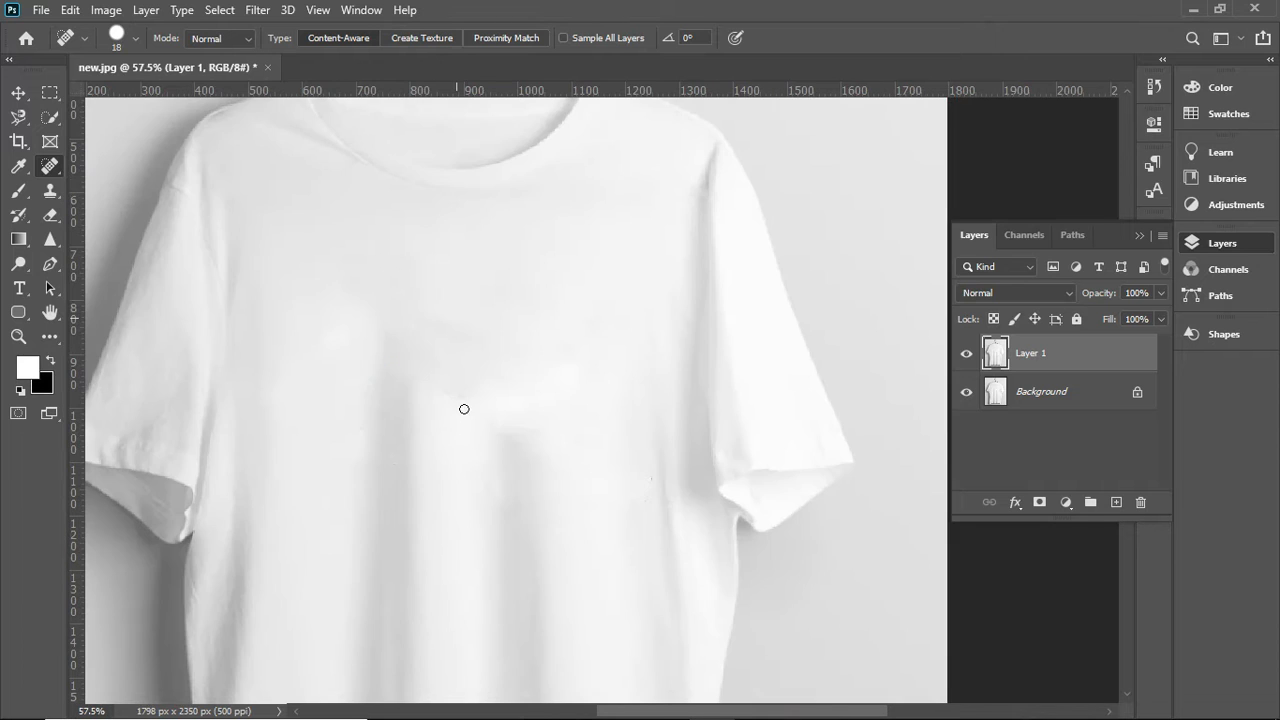
click(53, 163)
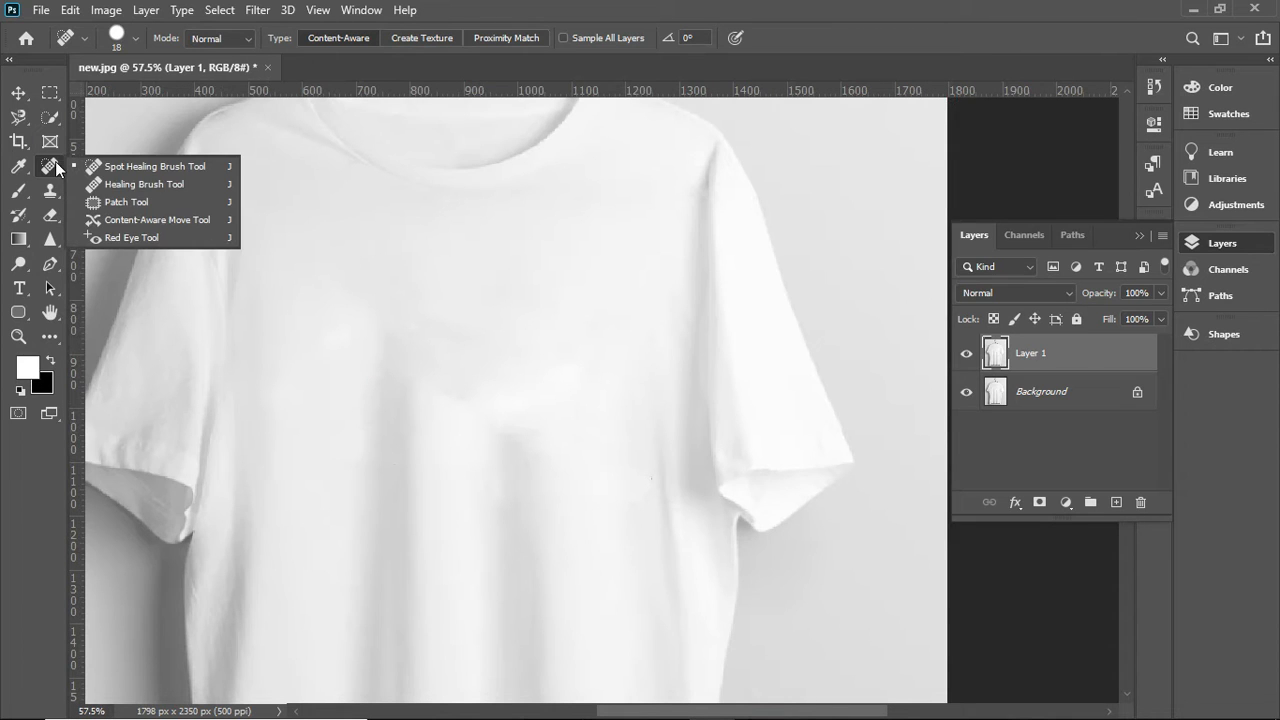
click(121, 182)
alt+right_click(451, 320)
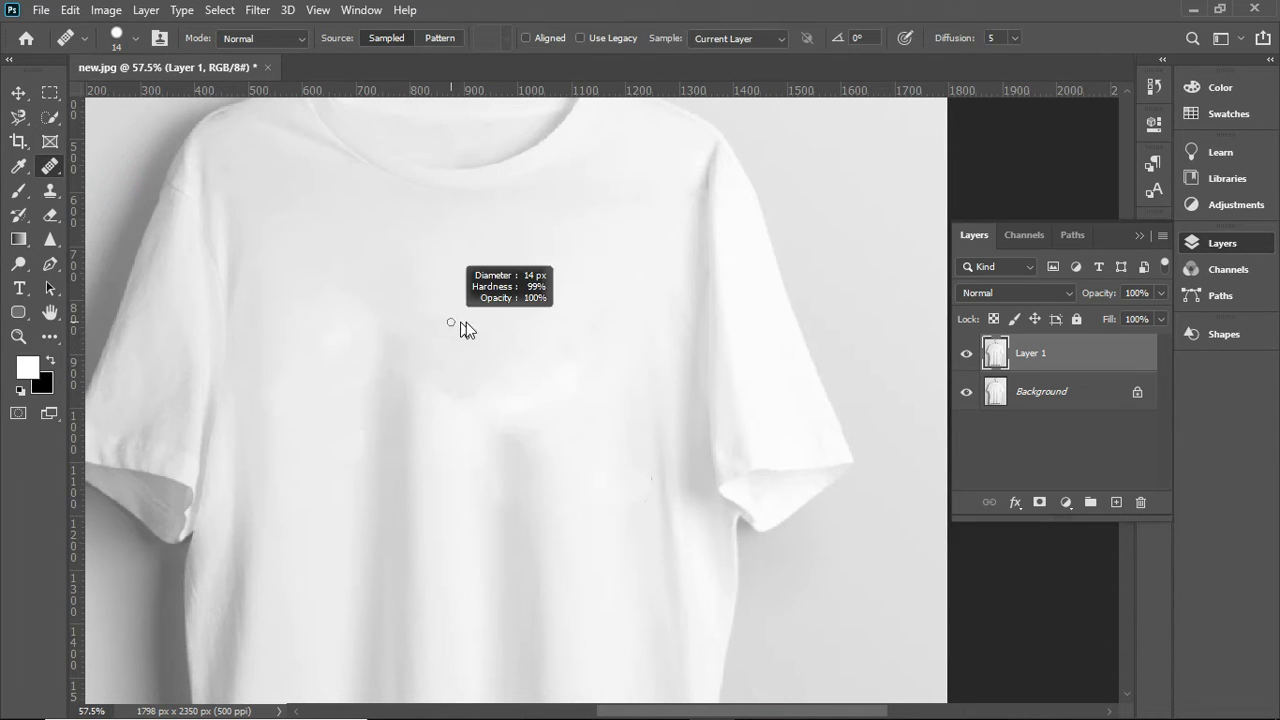
drag(471, 322, 474, 321)
alt+click(480, 310)
drag(476, 340, 440, 320)
- Smooth the shaded patch between the two vertical folds on the chest with Healing Brush strokes from sampled fabric
scroll(406, 347, down, 1)
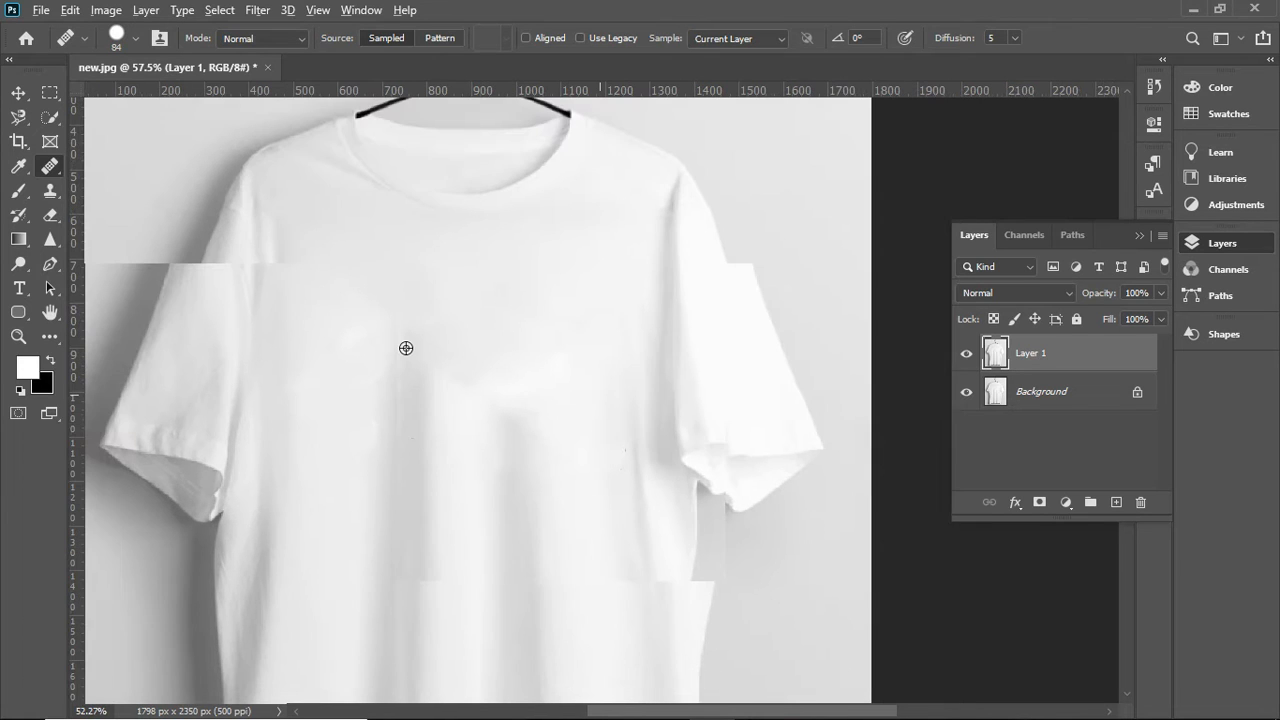
scroll(496, 344, up, 8)
alt+click(503, 354)
drag(507, 416, 438, 376)
drag(479, 440, 436, 420)
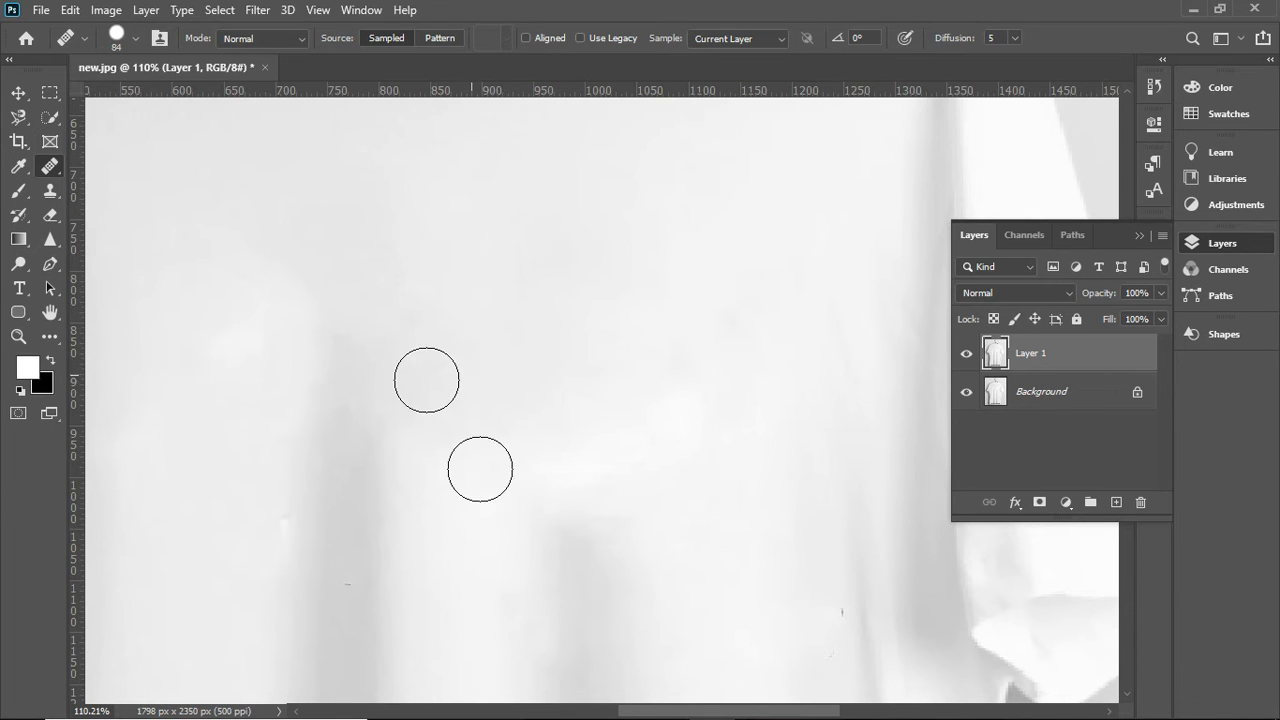
- Sample the left vertical fold and heal the uneven fabric around its upper end
scroll(426, 377, down, 3)
scroll(353, 370, up, 2)
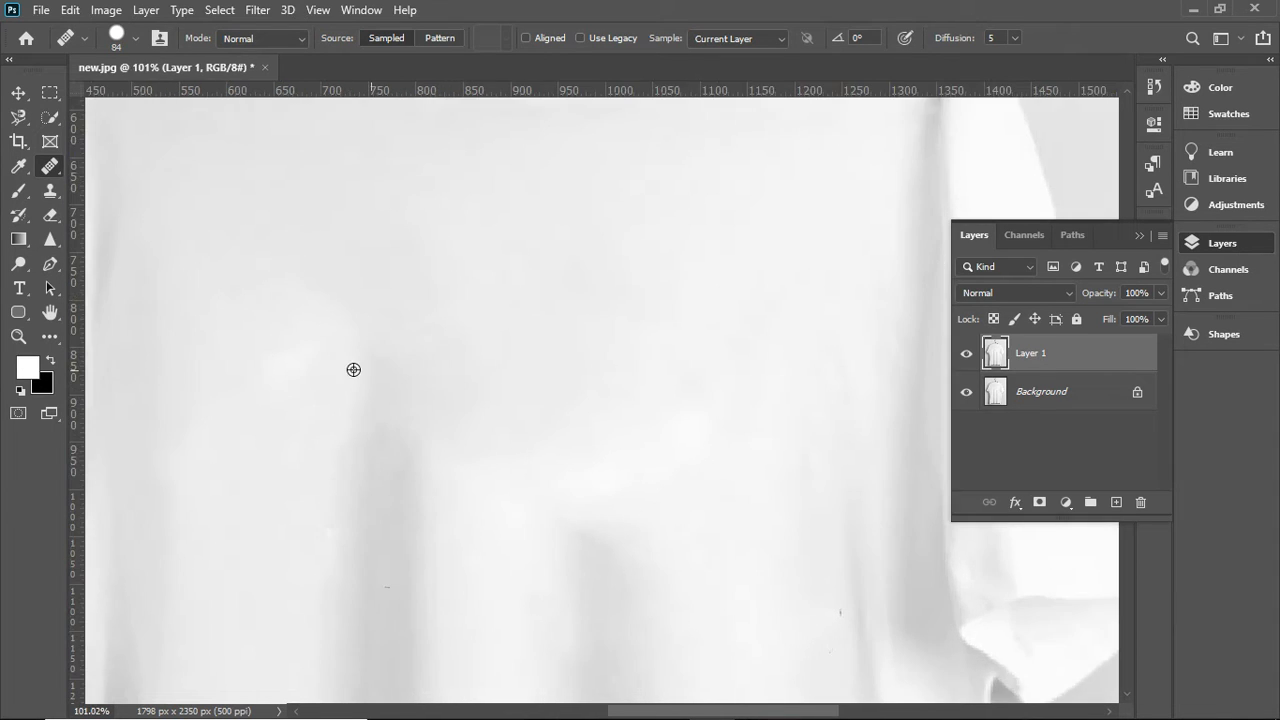
alt+click(376, 424)
click(374, 360)
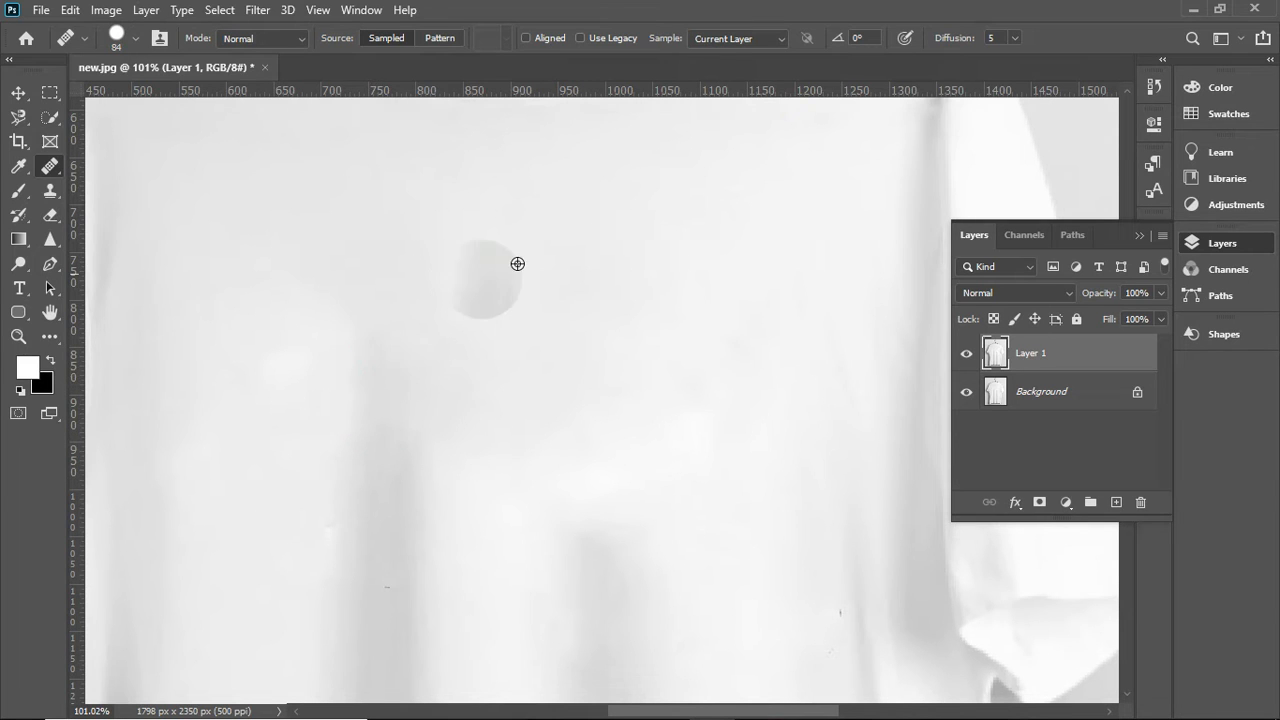
scroll(572, 372, down, 1)
scroll(586, 384, down, 2)
click(565, 383)
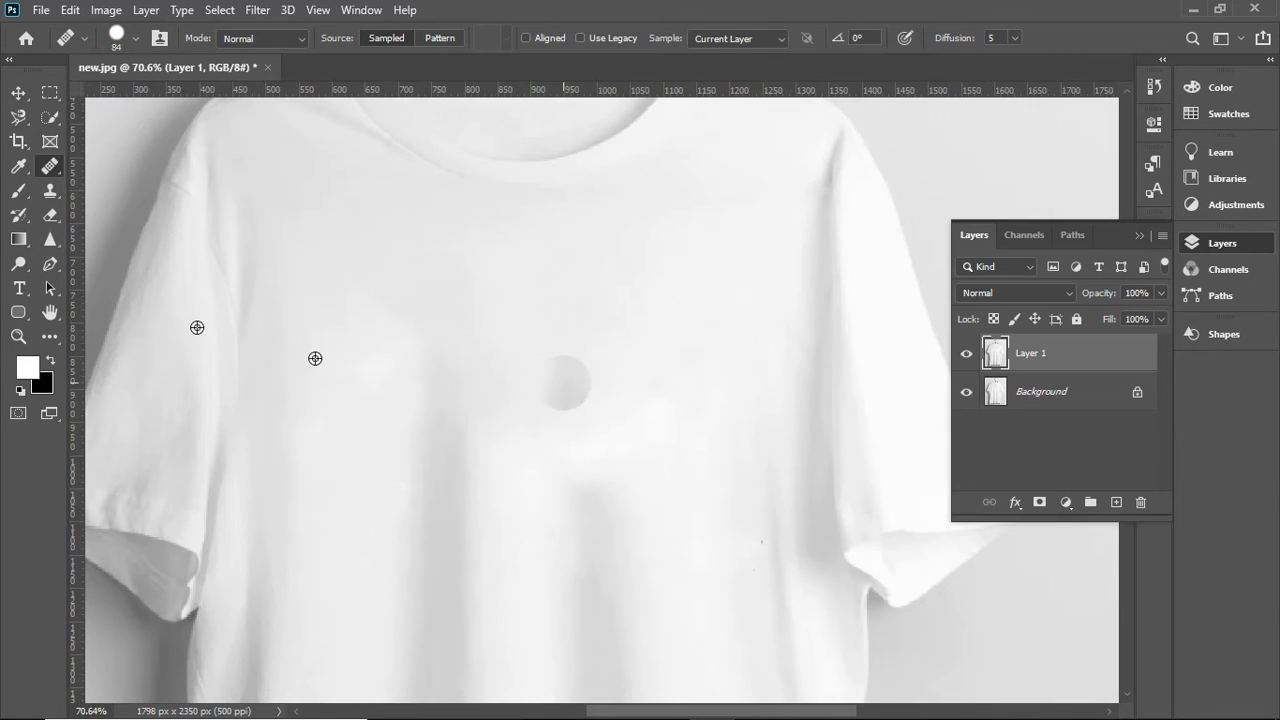
- Retouch the area above the central fold with the Healing Brush and return to the Move tool
scroll(600, 370, down, 2)
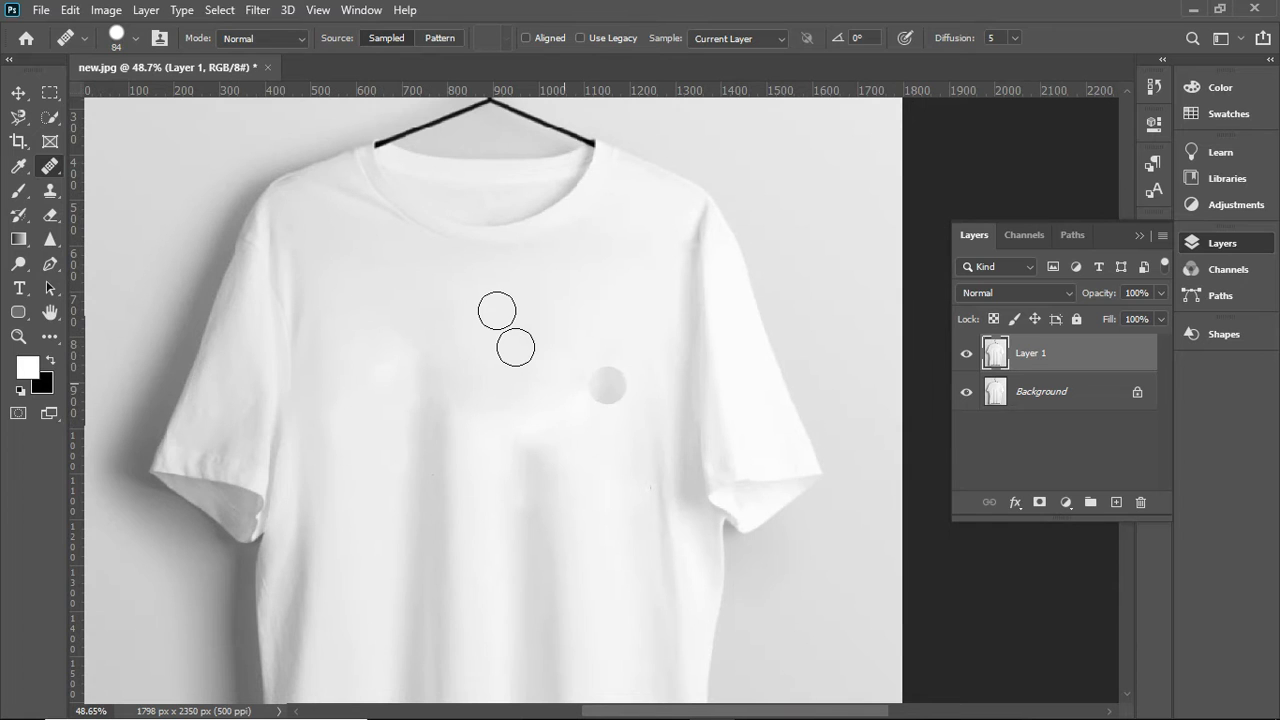
scroll(500, 300, down, 3)
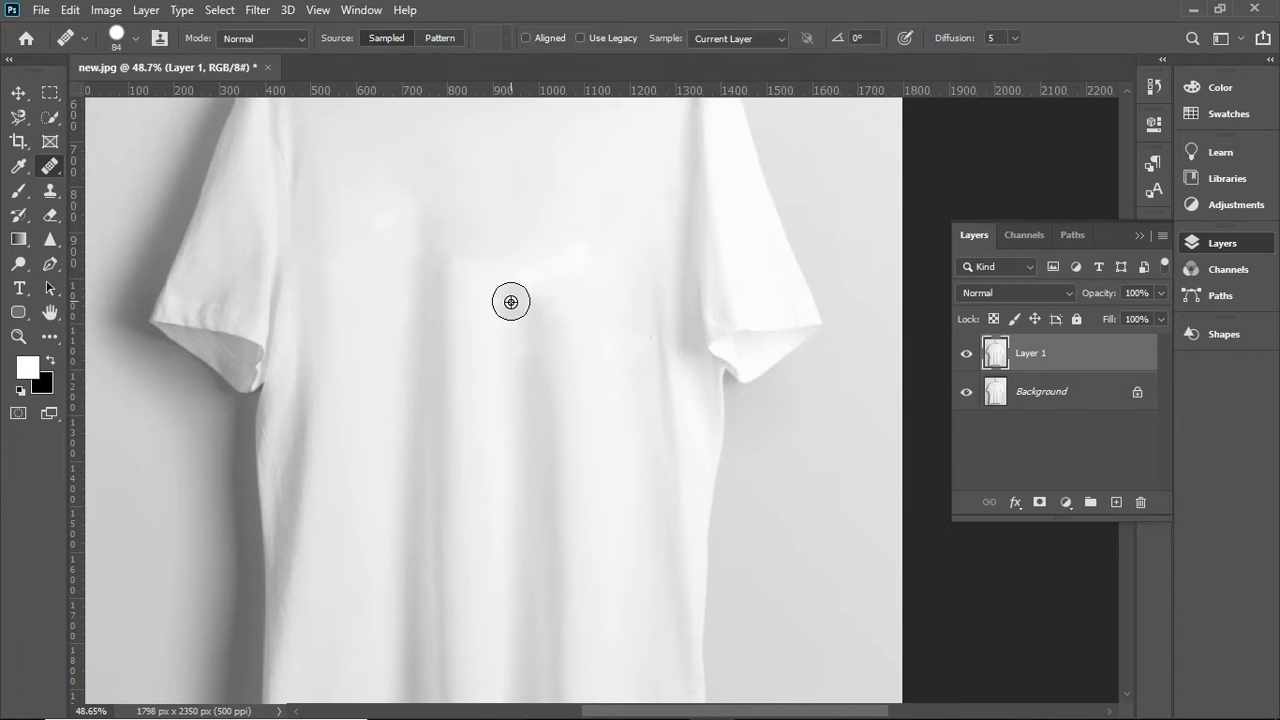
scroll(511, 302, down, 2)
click(18, 93)
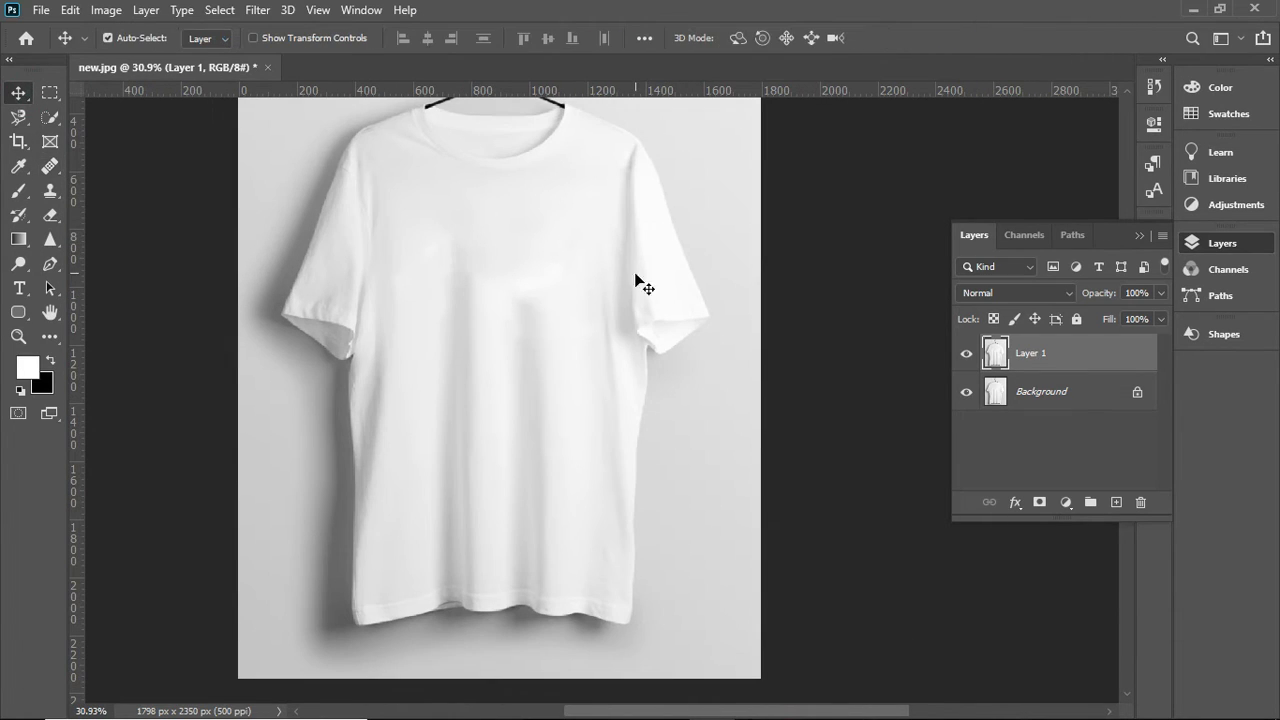
scroll(566, 272, up, 2)
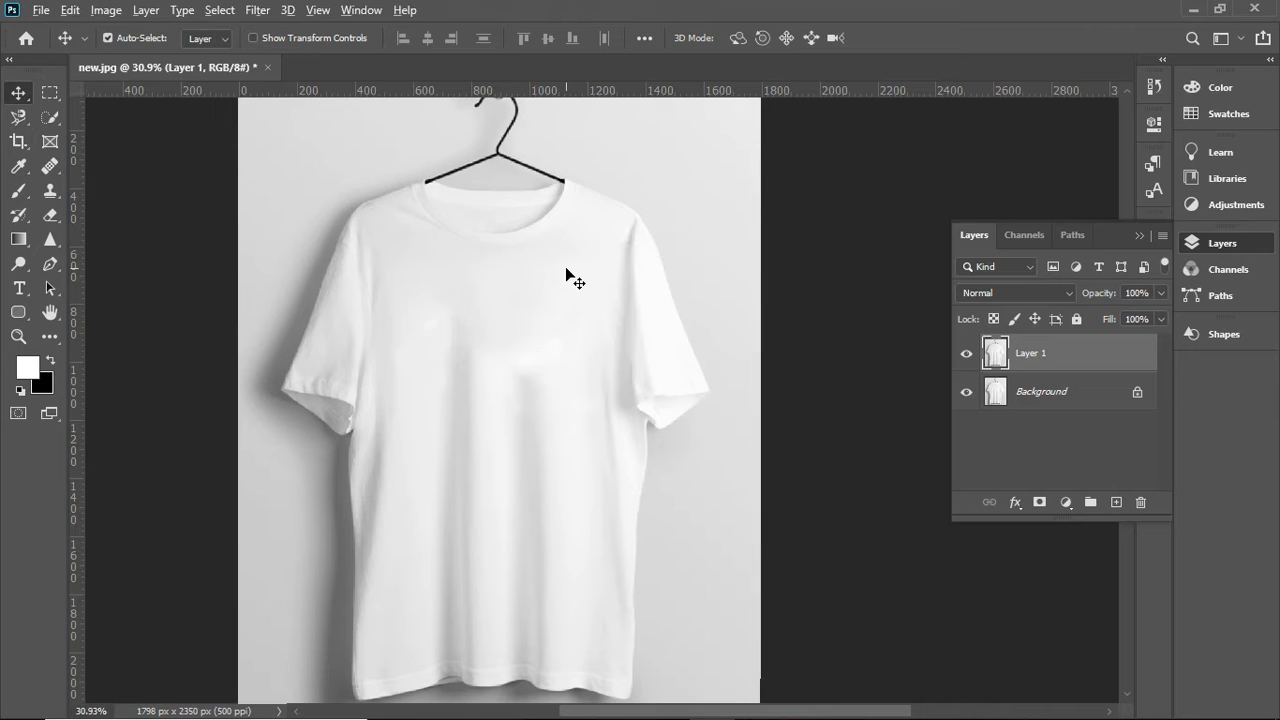
scroll(566, 268, down, 1)
- Add a Hue/Saturation adjustment layer above the retouched shirt layer
click(1033, 348)
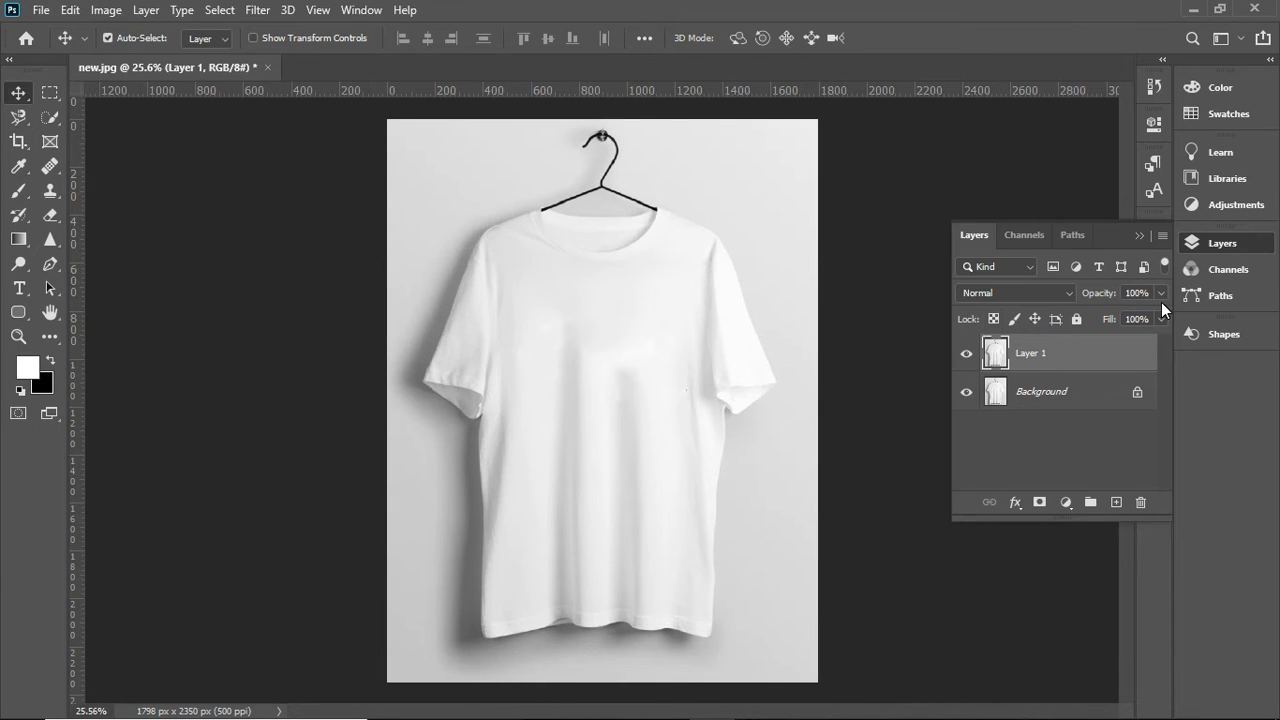
click(1216, 200)
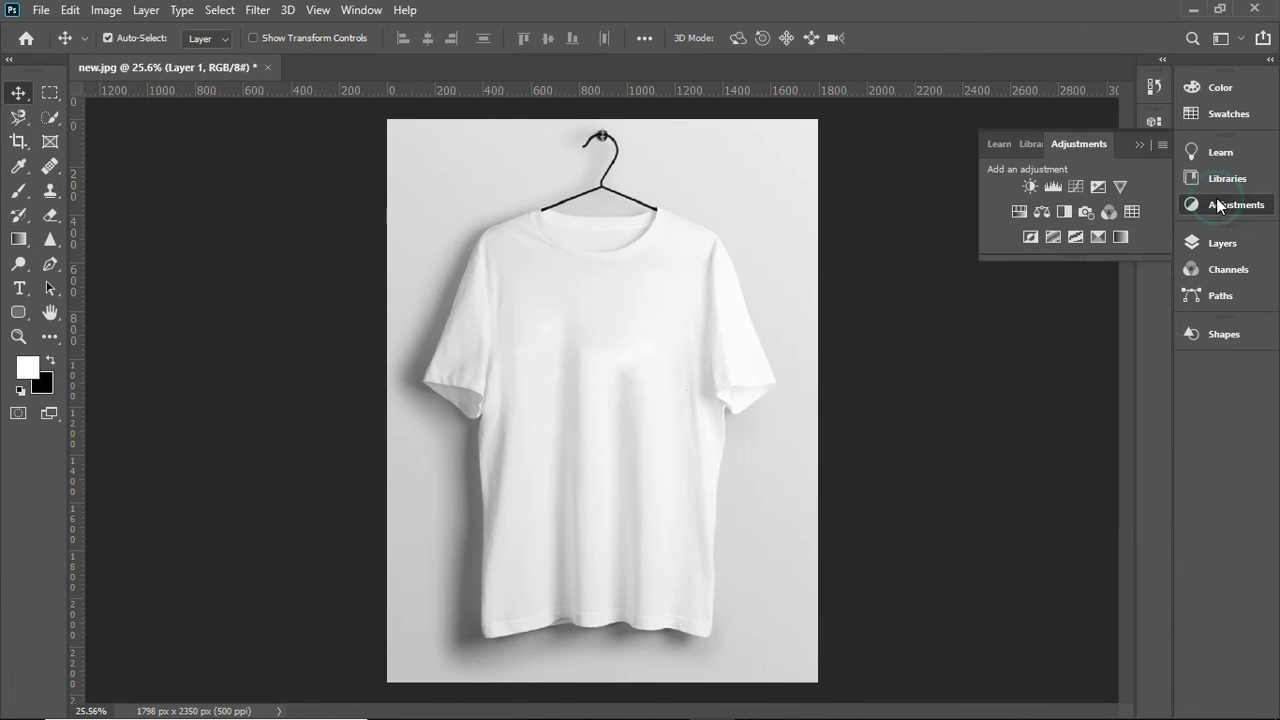
click(1019, 212)
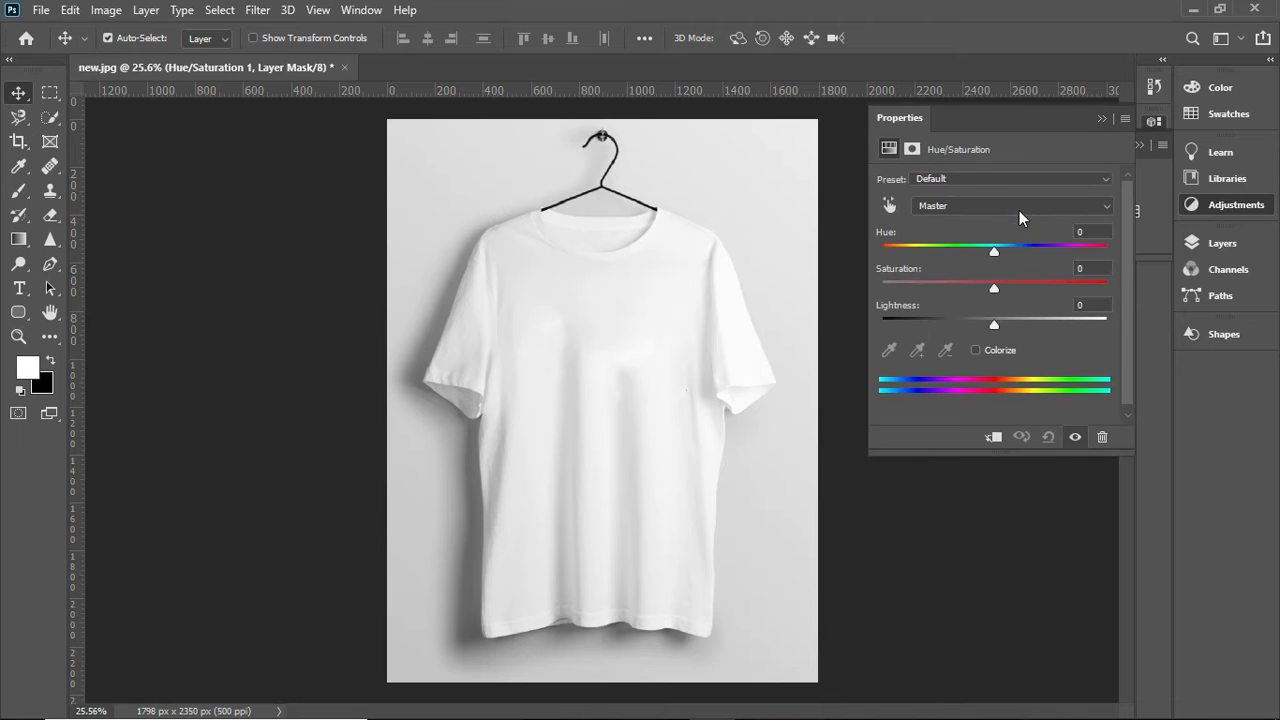
- Set the Hue/Saturation adjustment's saturation to -100 for the Master range and close its settings
click(983, 180)
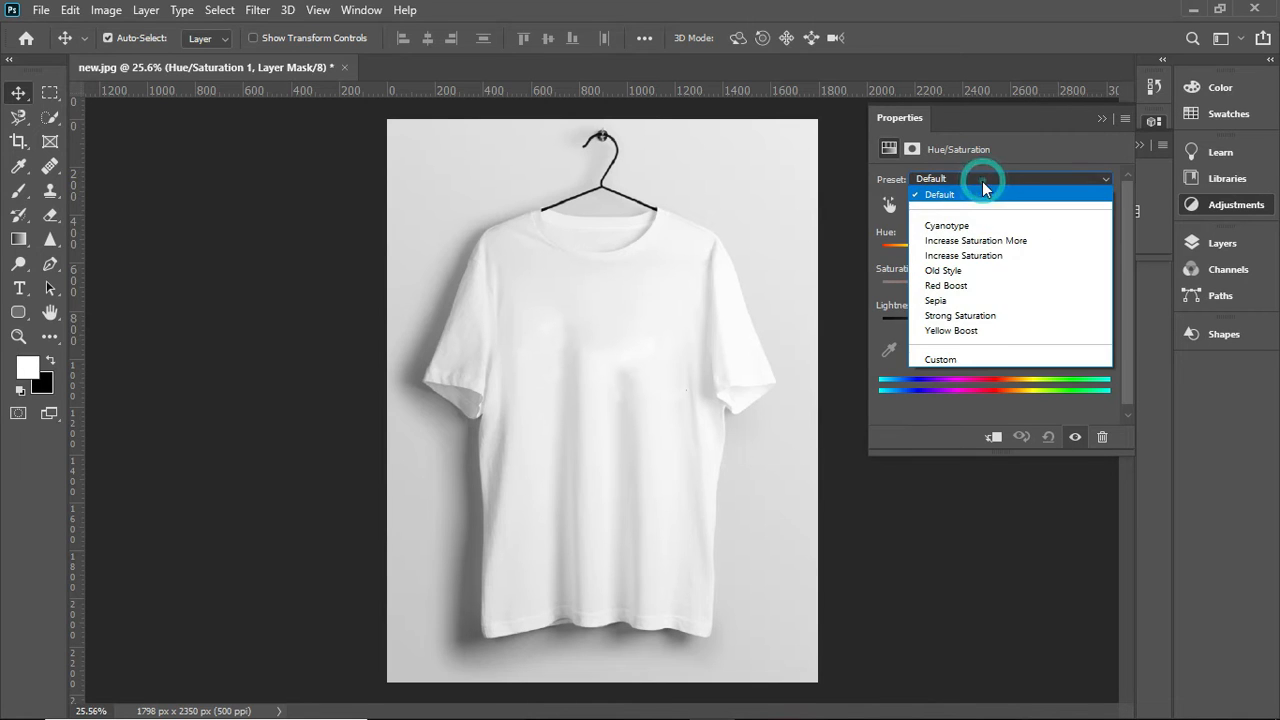
click(951, 194)
click(940, 205)
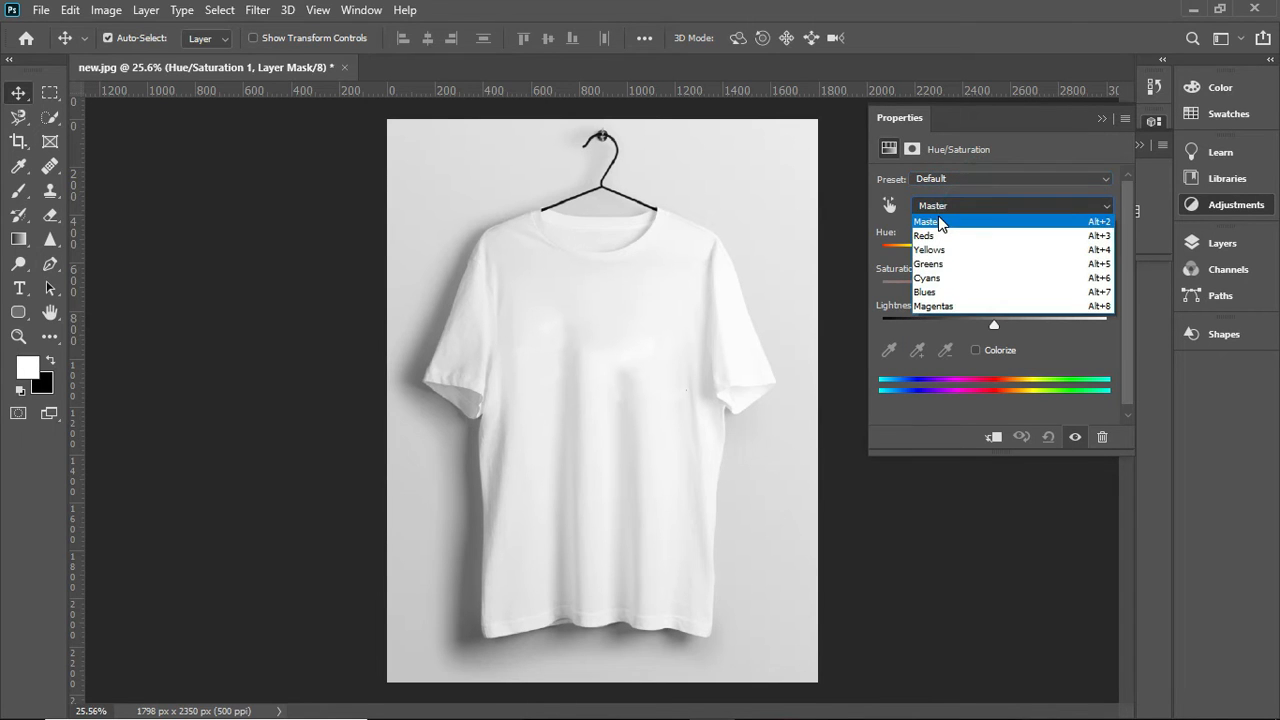
click(940, 222)
click(994, 291)
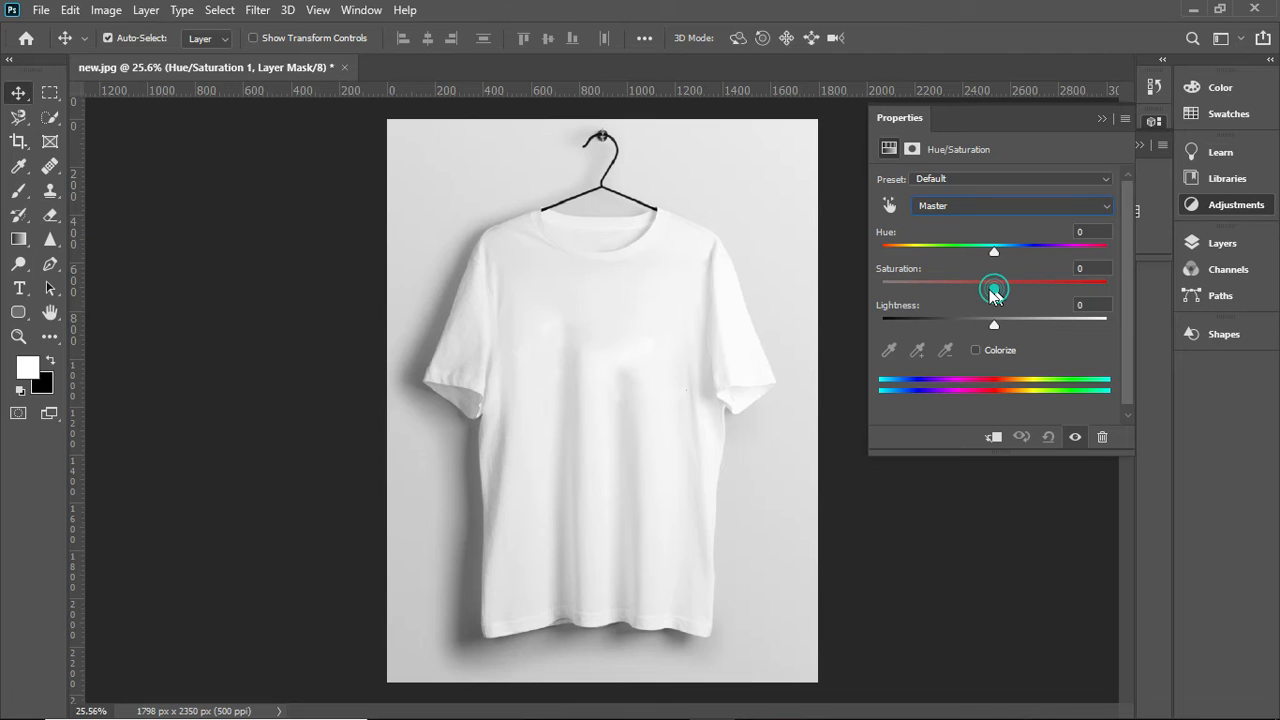
drag(994, 291, 881, 290)
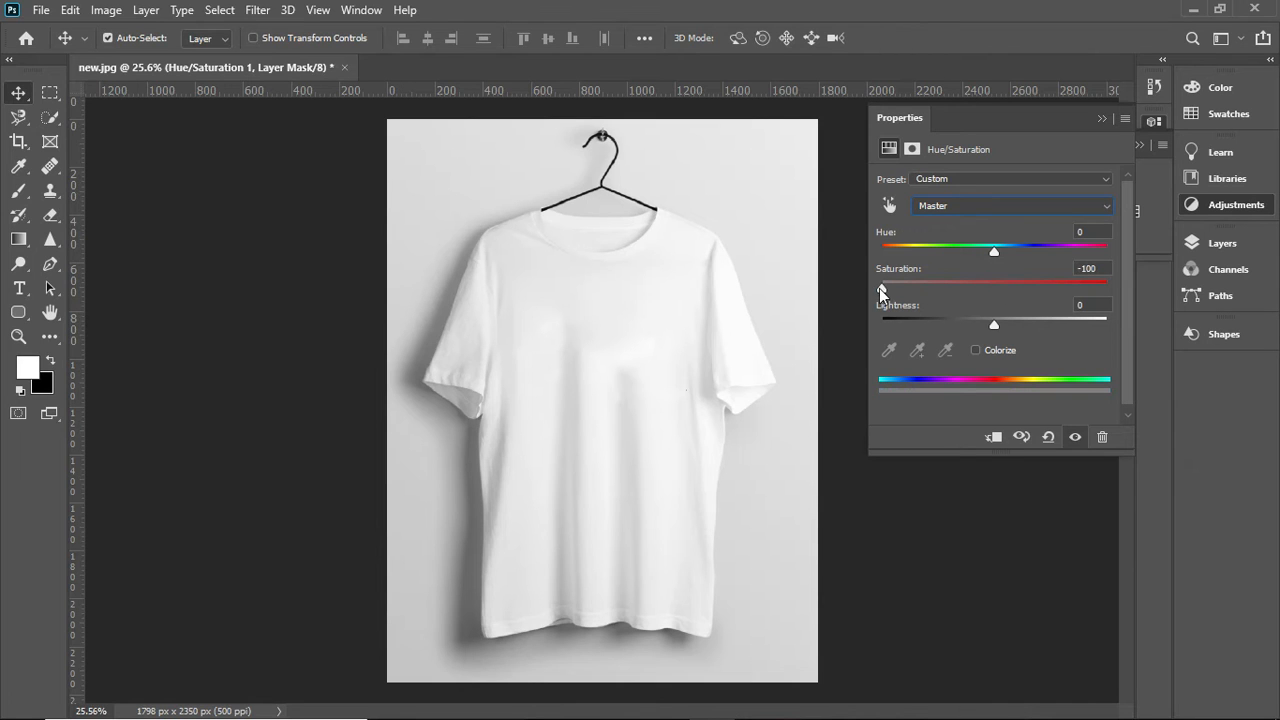
click(1100, 118)
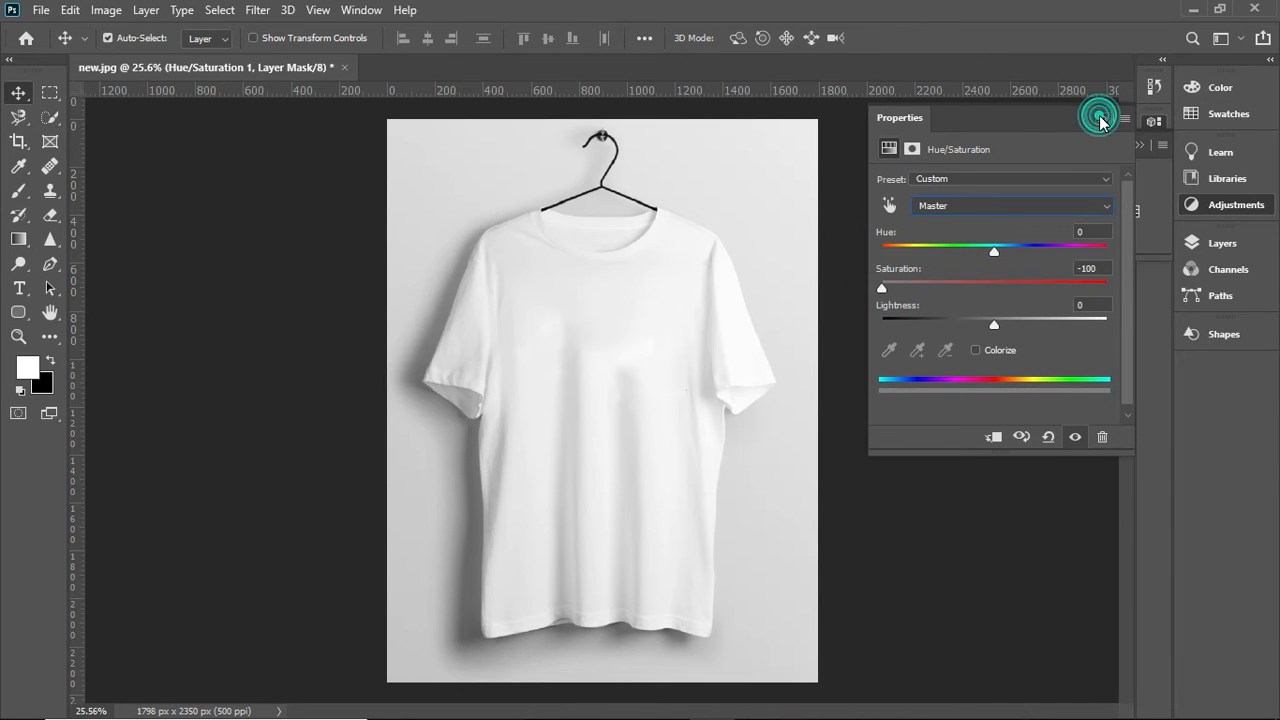
- Apply a Gaussian Blur with a 1.4-pixel radius to the Hue/Saturation layer mask
click(252, 11)
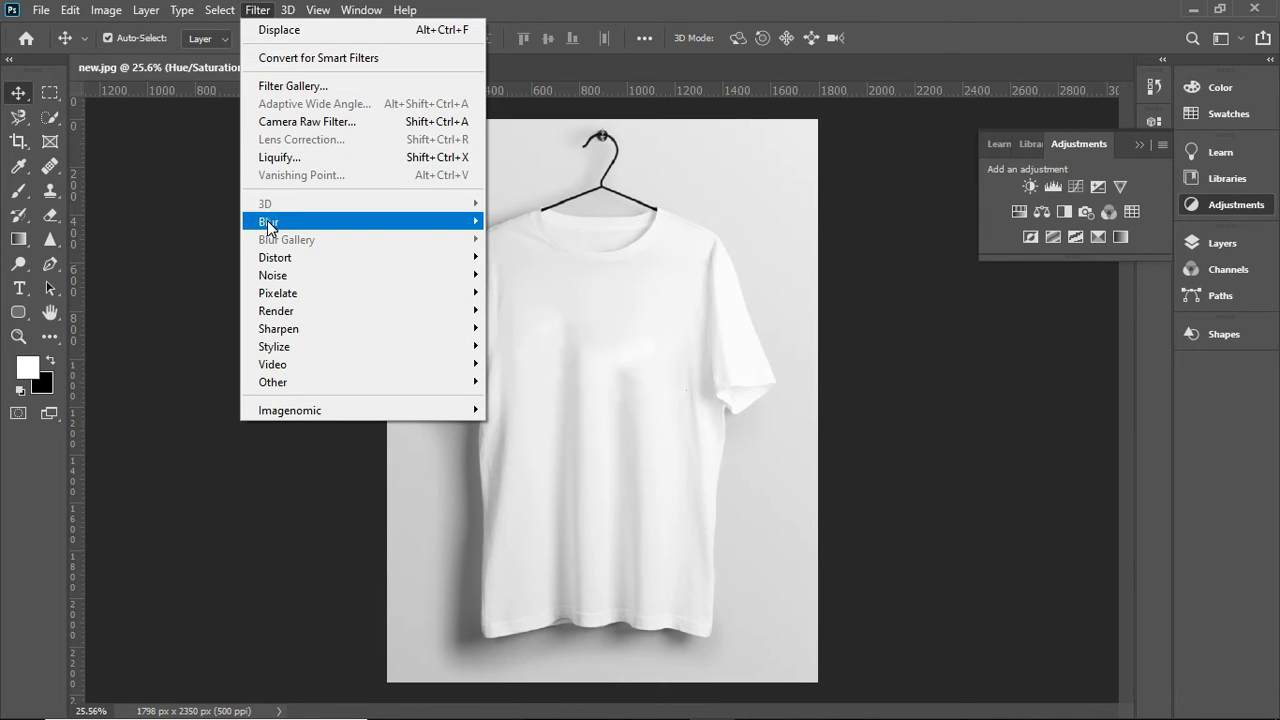
mouse_move(470, 226)
click(522, 292)
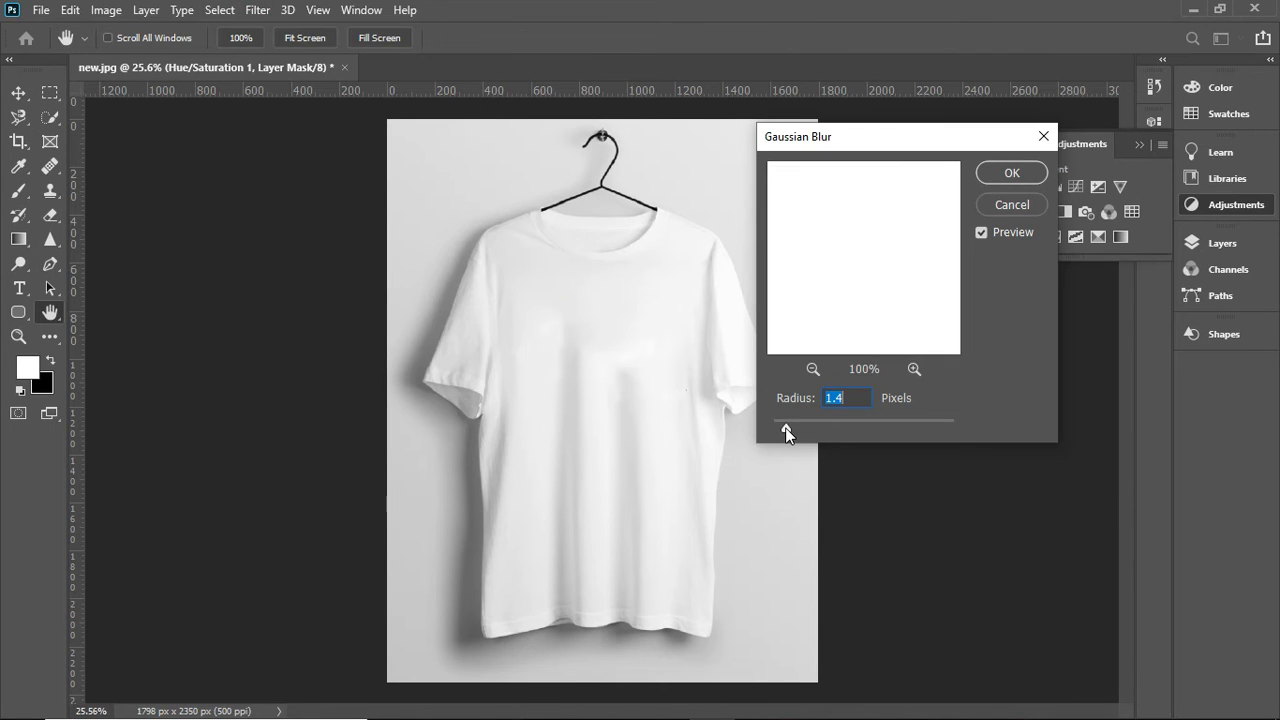
click(812, 369)
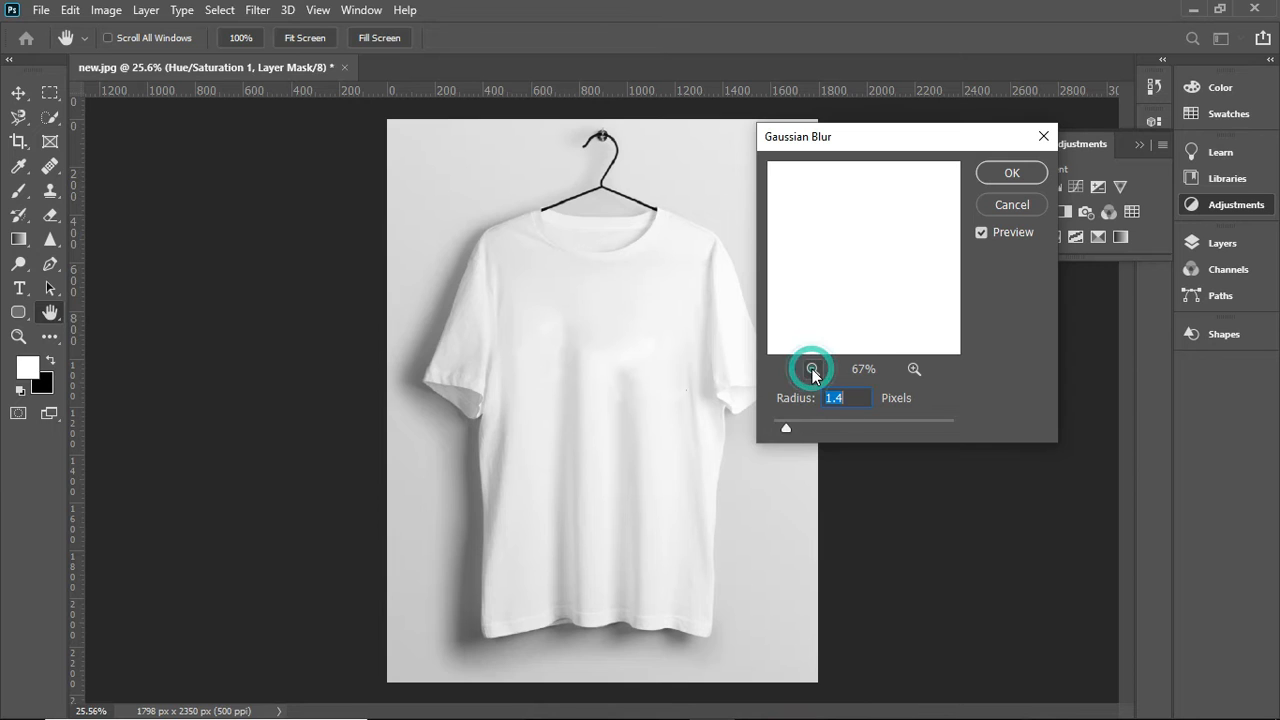
click(812, 369)
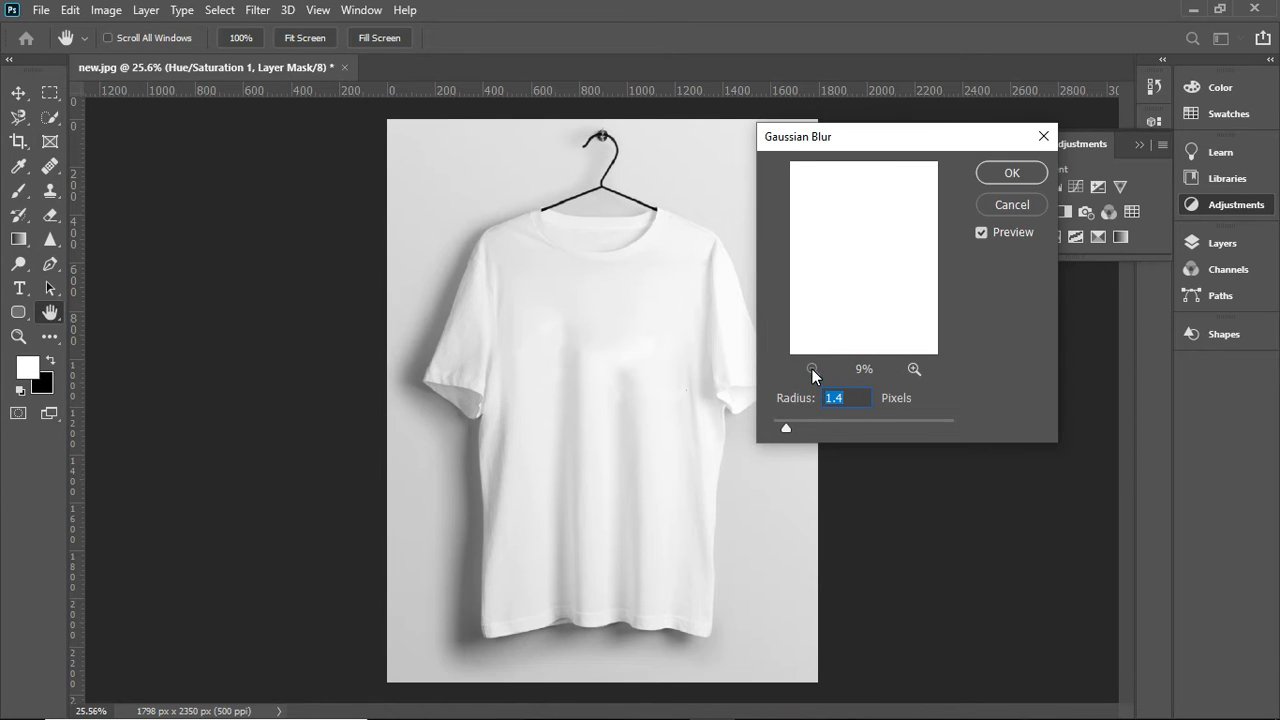
click(910, 369)
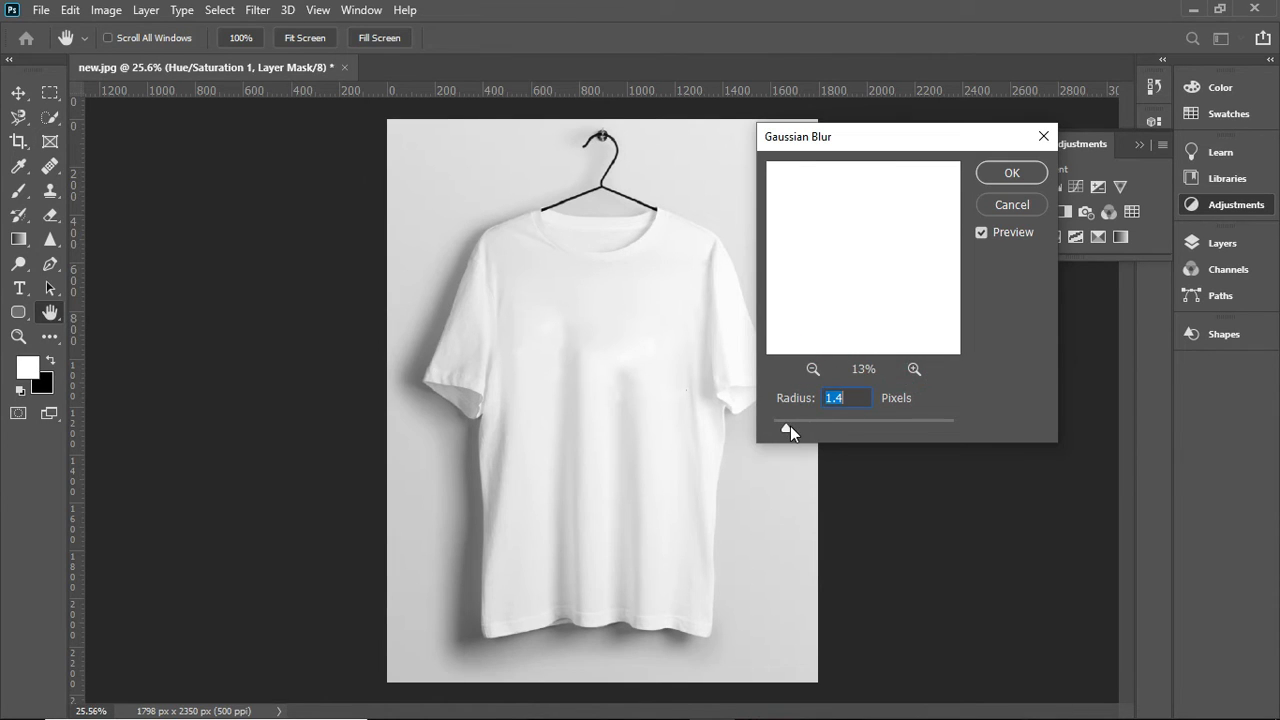
drag(790, 427, 787, 426)
click(1003, 174)
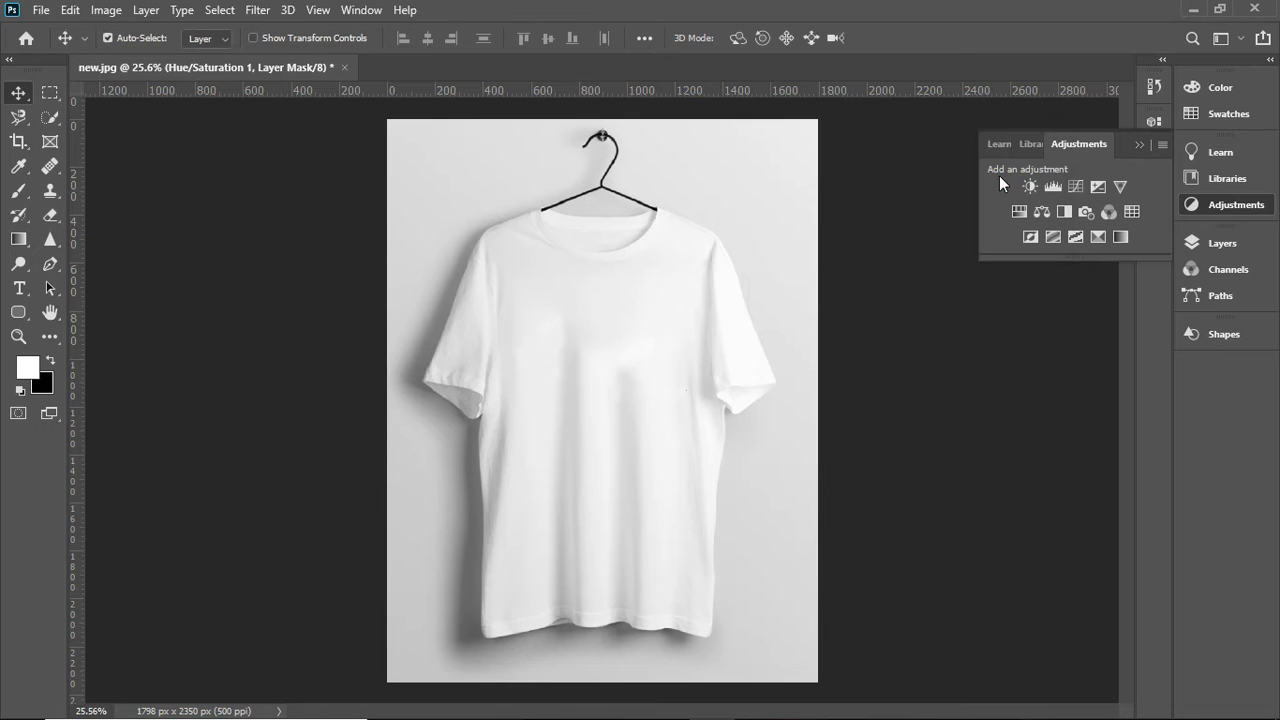
scroll(621, 315, down, 1)
scroll(621, 315, up, 2)
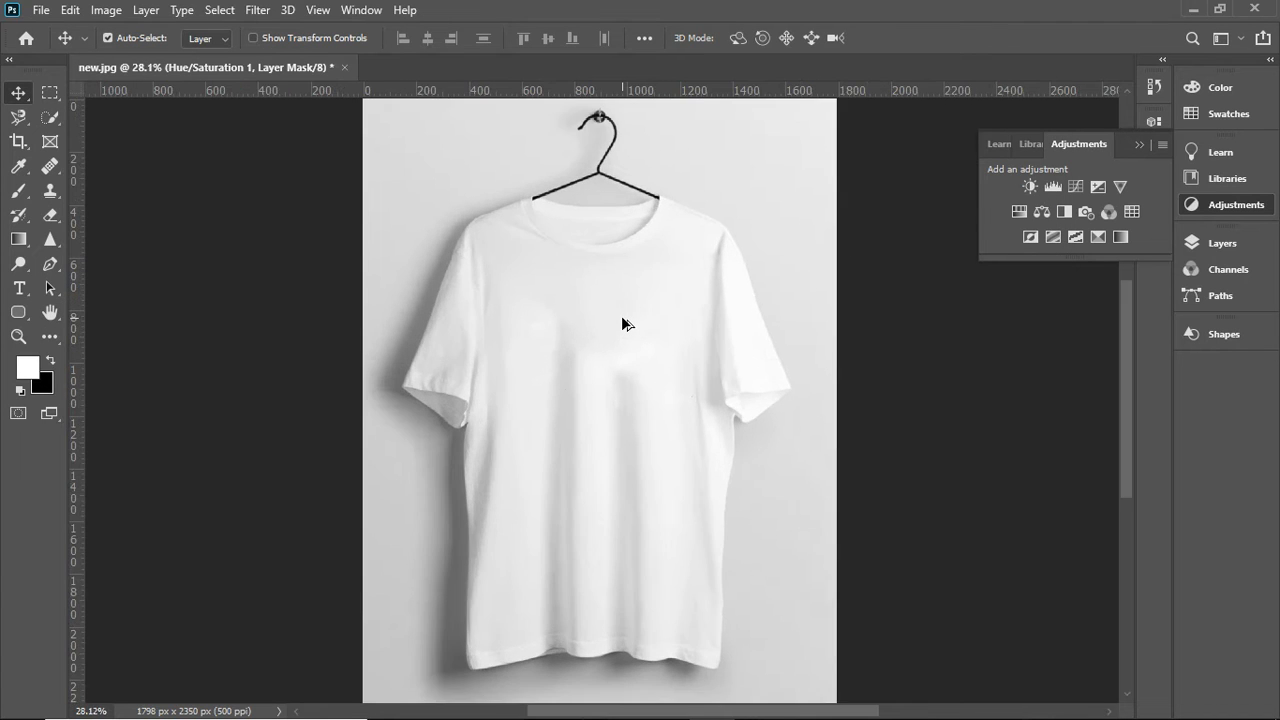
scroll(621, 315, down, 1)
- Save the document to the Desktop as a layered Photoshop file named new with Maximize Compatibility, and close it
click(1206, 248)
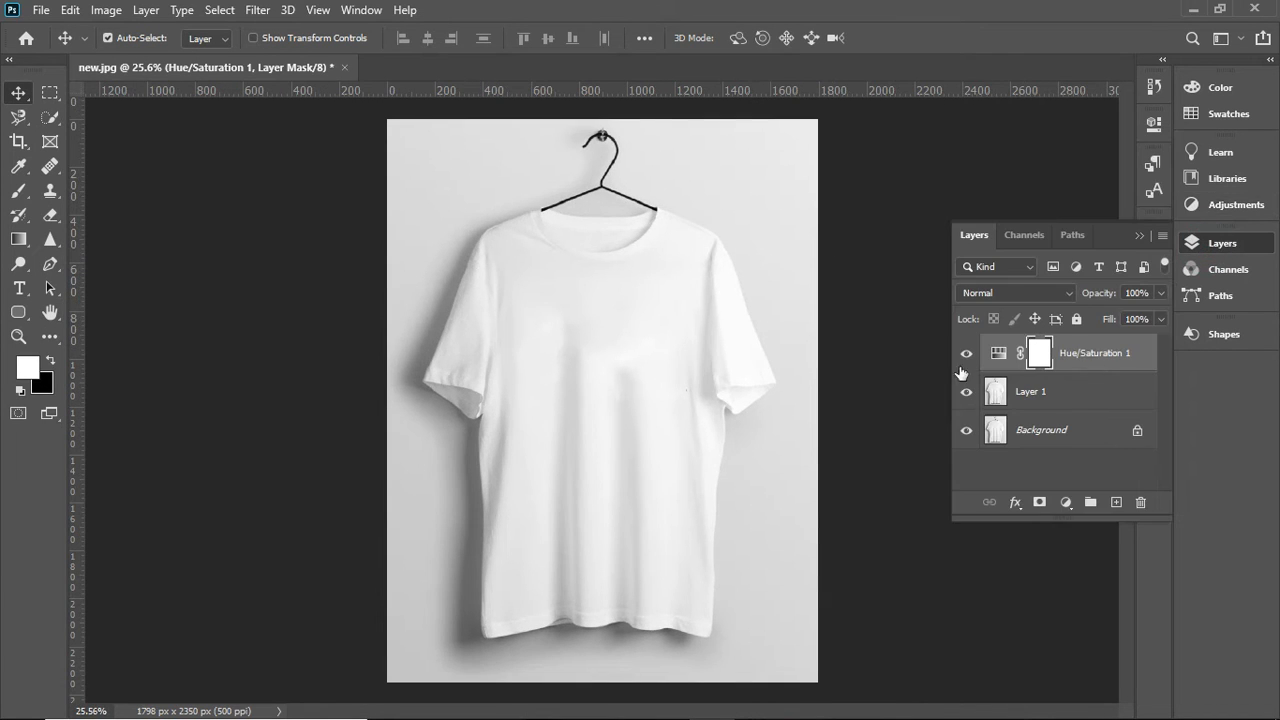
click(42, 10)
click(110, 241)
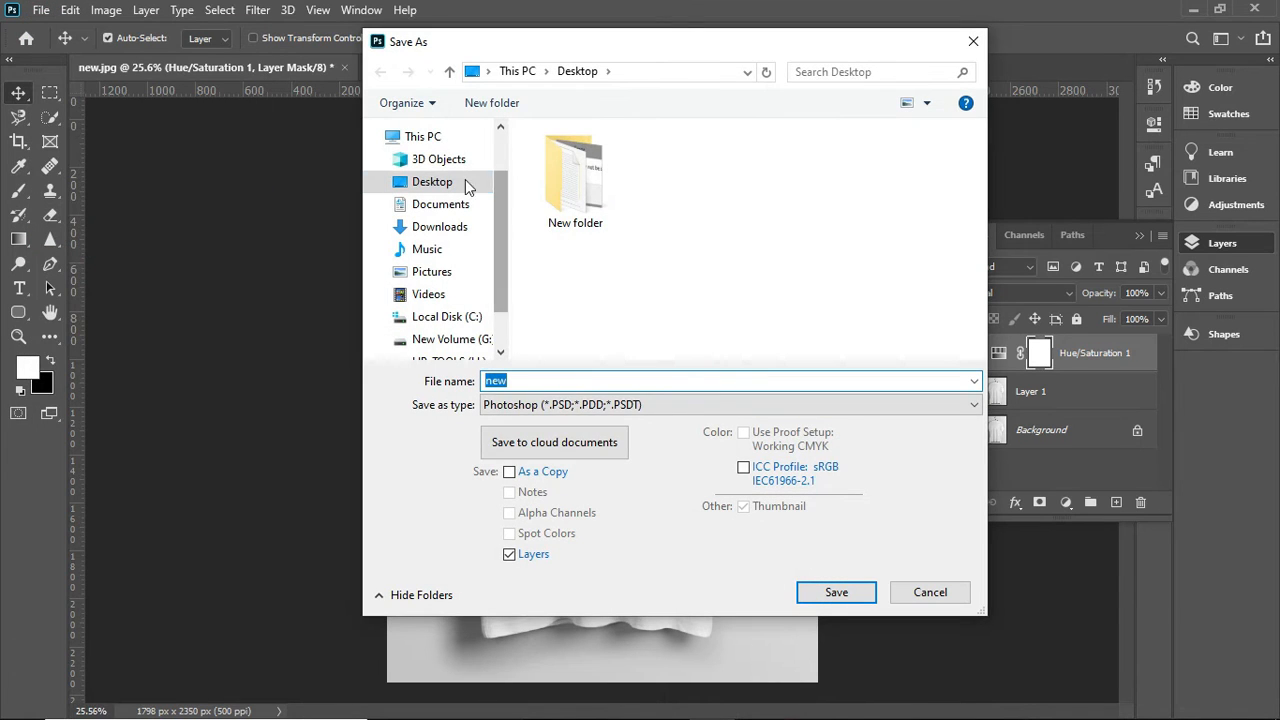
click(444, 184)
drag(544, 377, 492, 368)
click(536, 380)
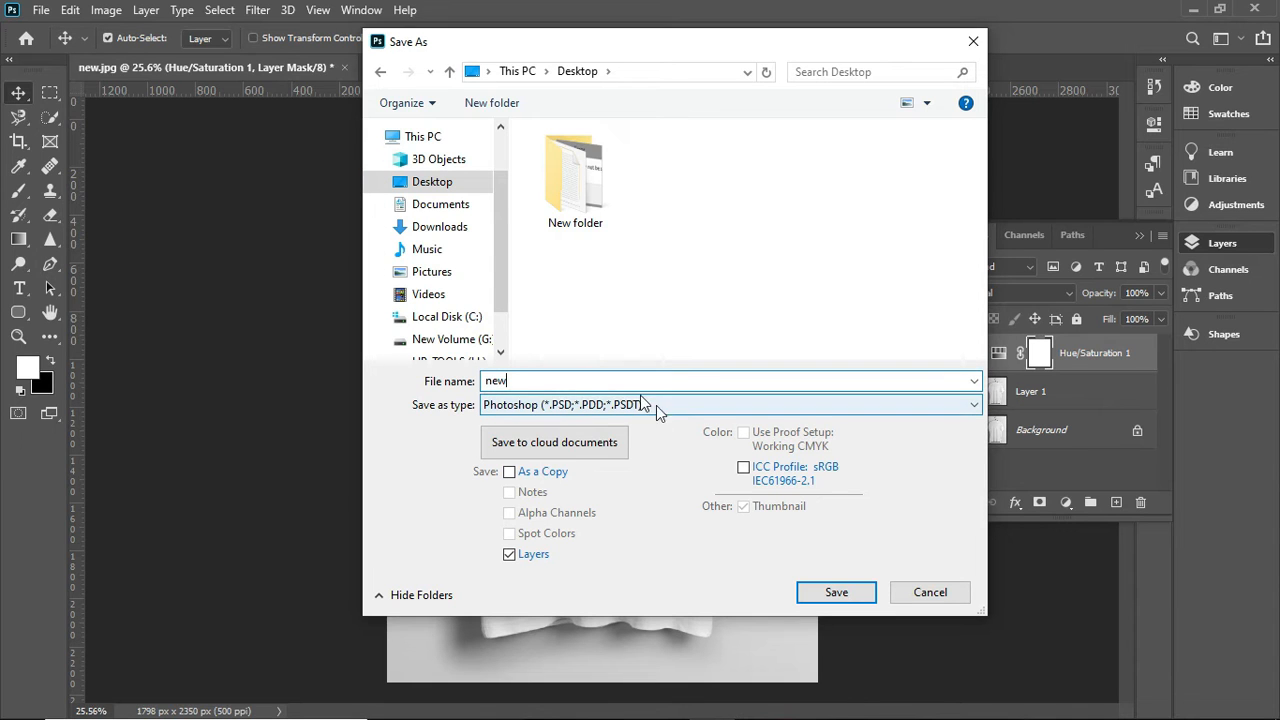
click(838, 591)
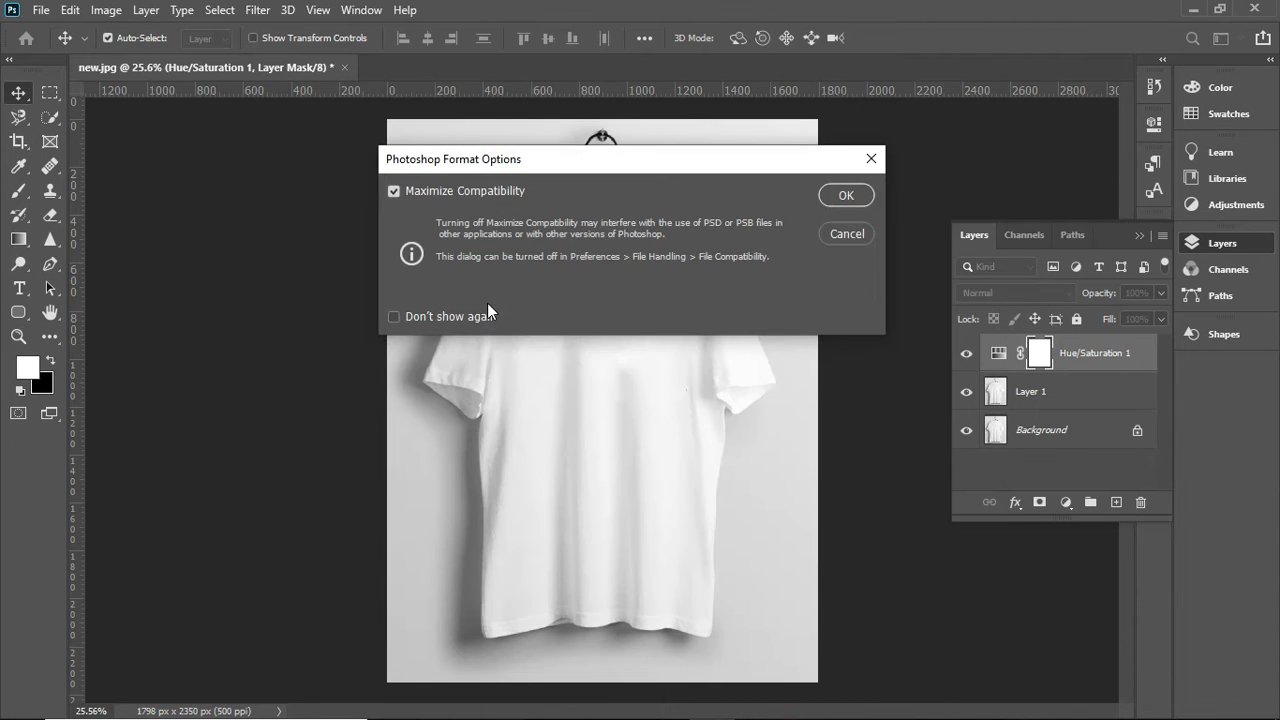
click(843, 198)
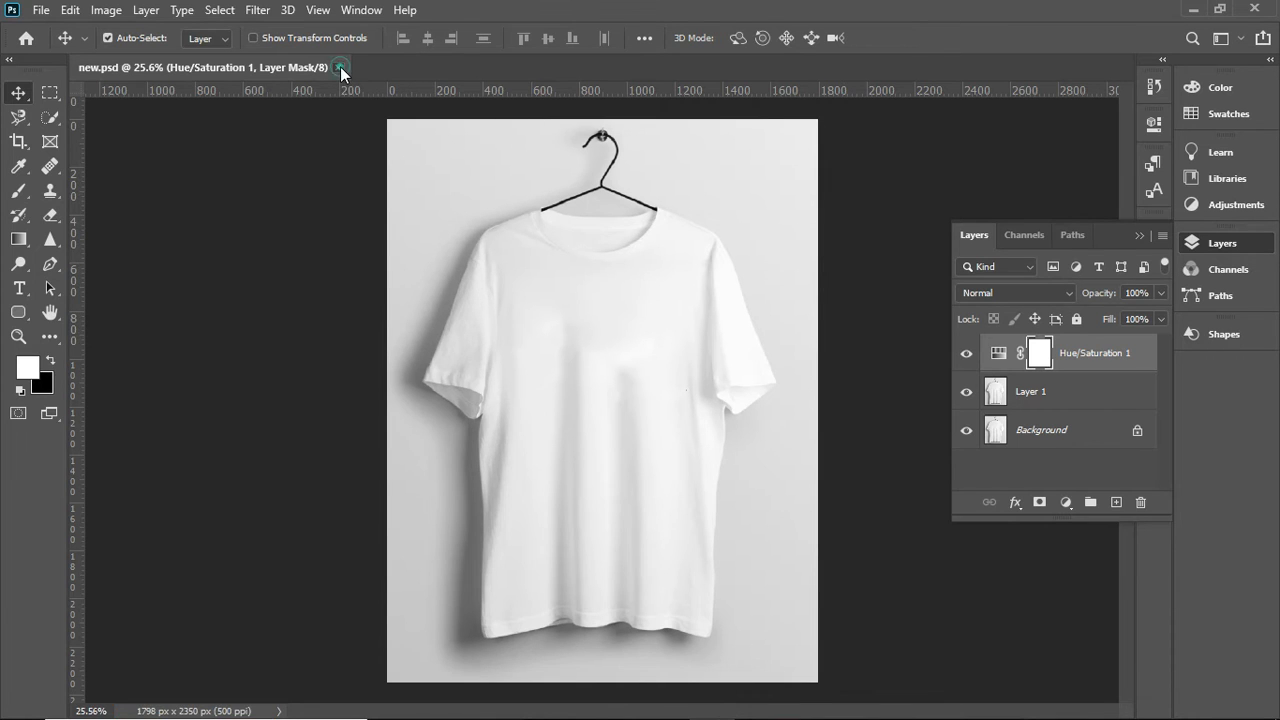
click(340, 66)
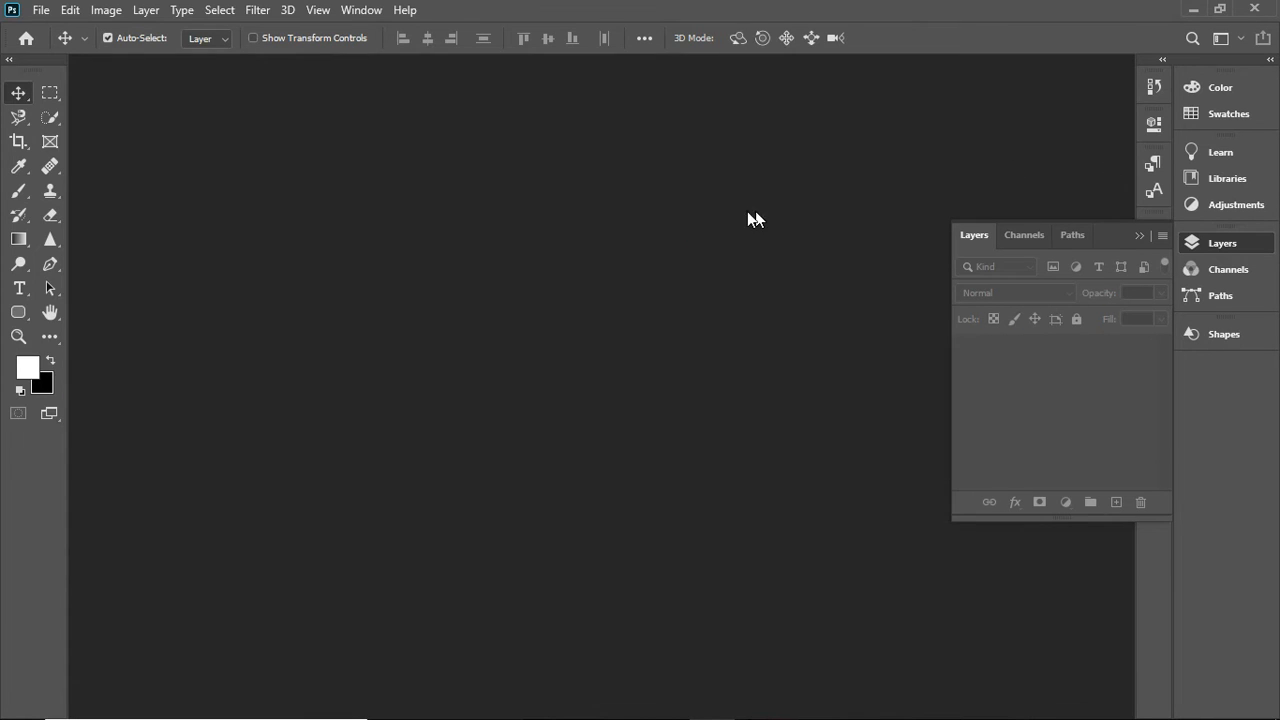
- Open the original T-shirt photo new.jpg from the Desktop
click(37, 11)
click(58, 45)
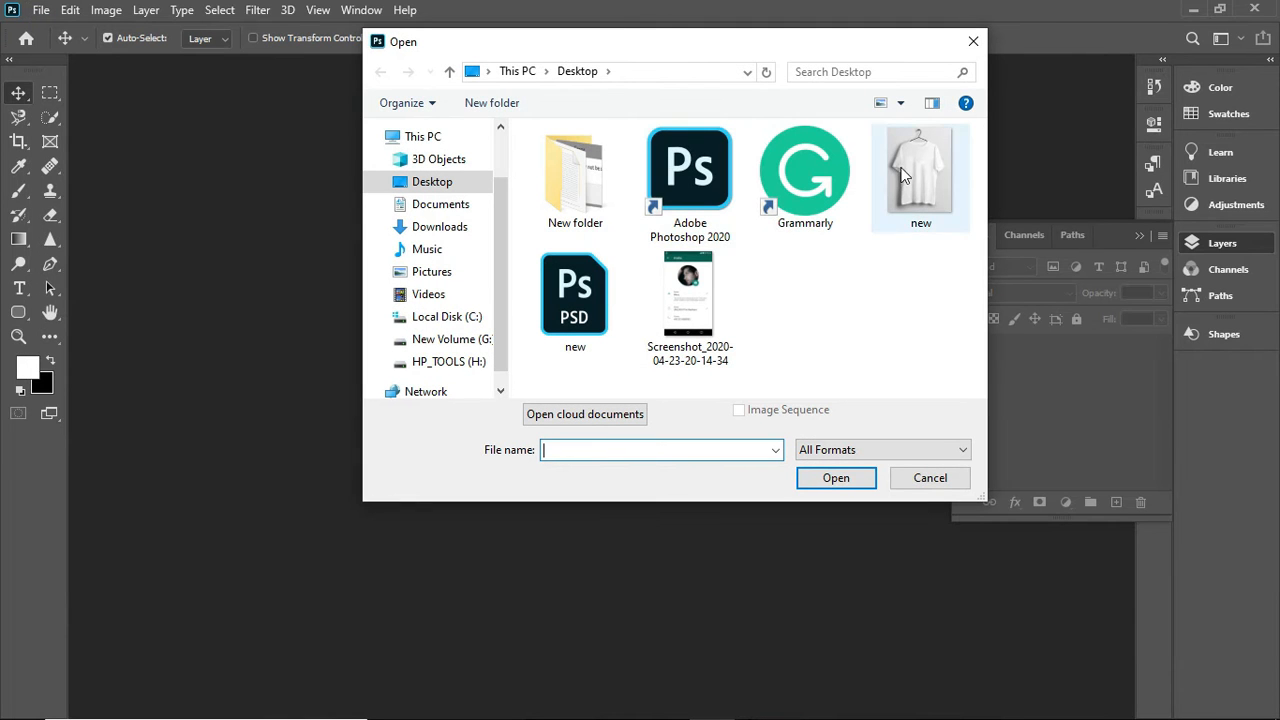
click(903, 175)
click(836, 479)
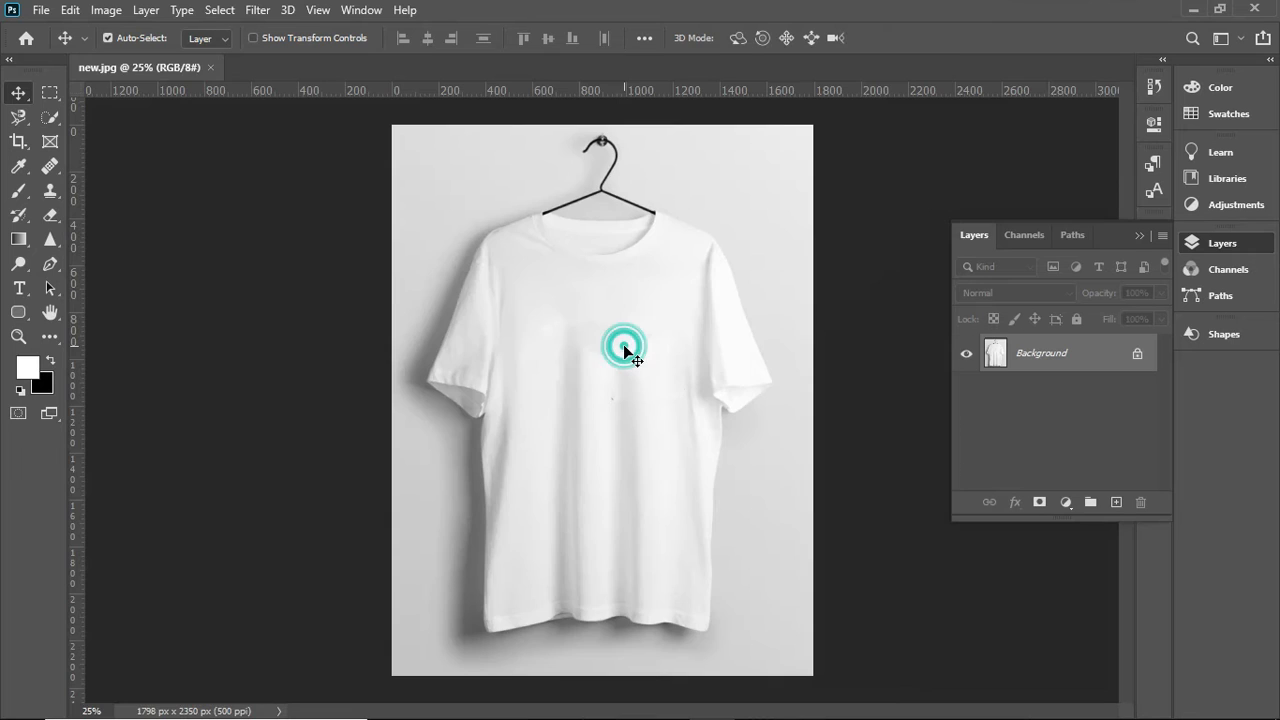
- Duplicate the Background layer and heal the spots around the shirt's upper folds with the content-aware Spot Healing Brush
click(1030, 352)
key(ctrl+j)
click(1058, 340)
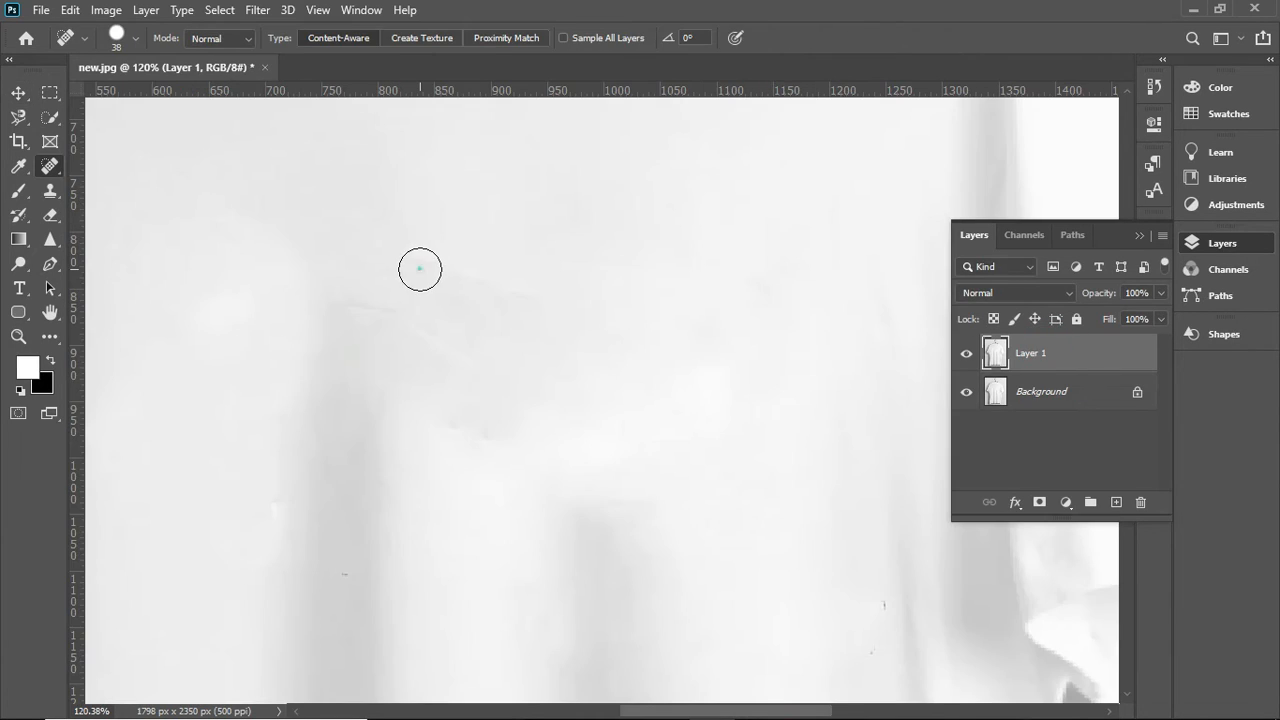
click(420, 269)
click(444, 279)
click(378, 311)
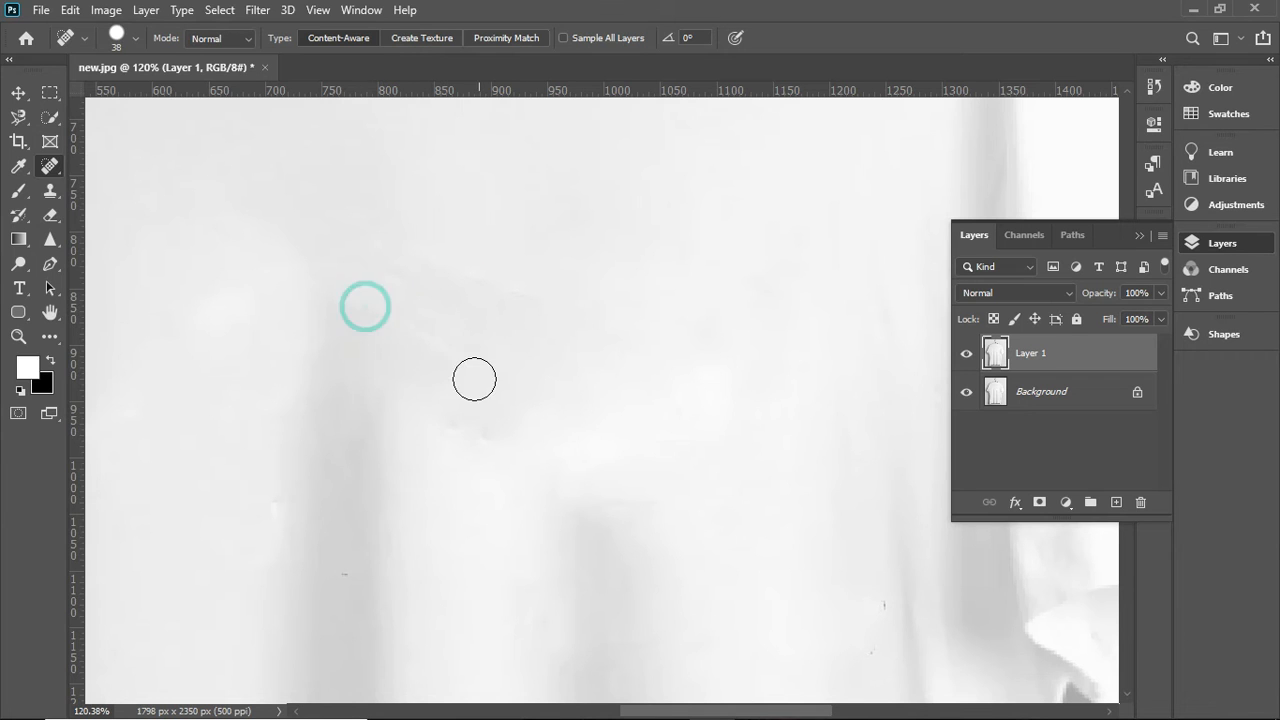
click(41, 10)
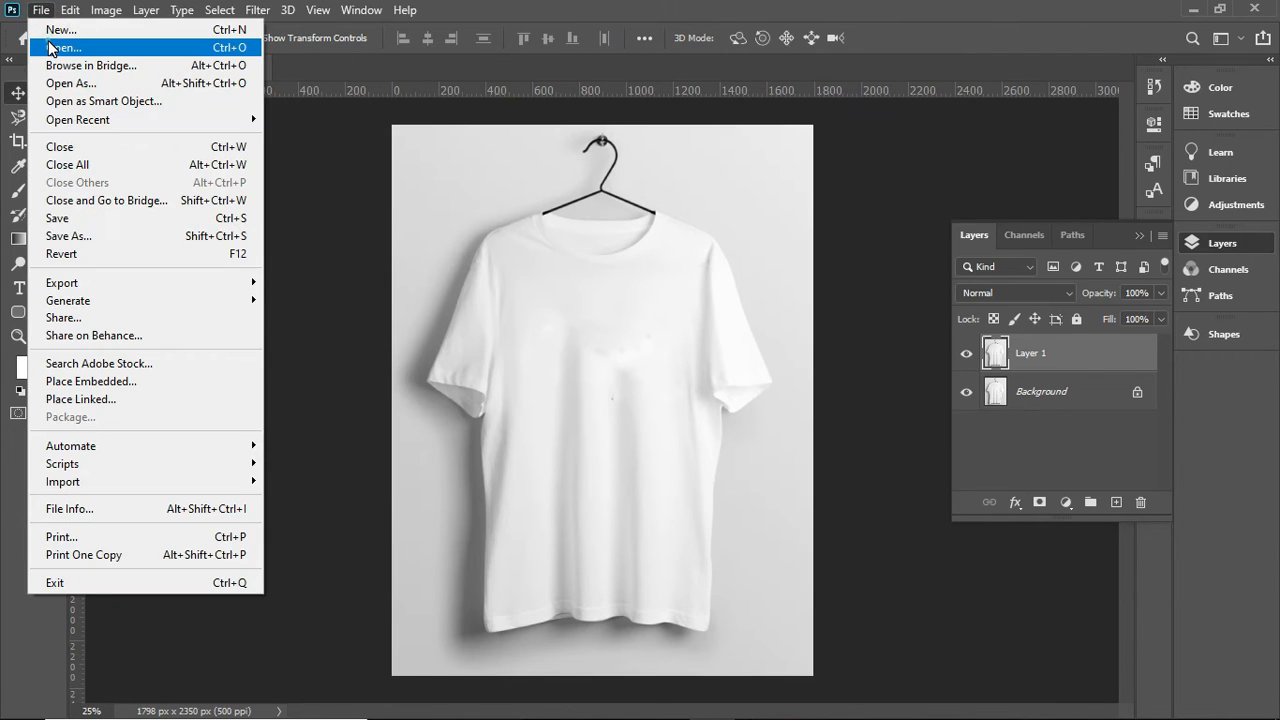
click(55, 47)
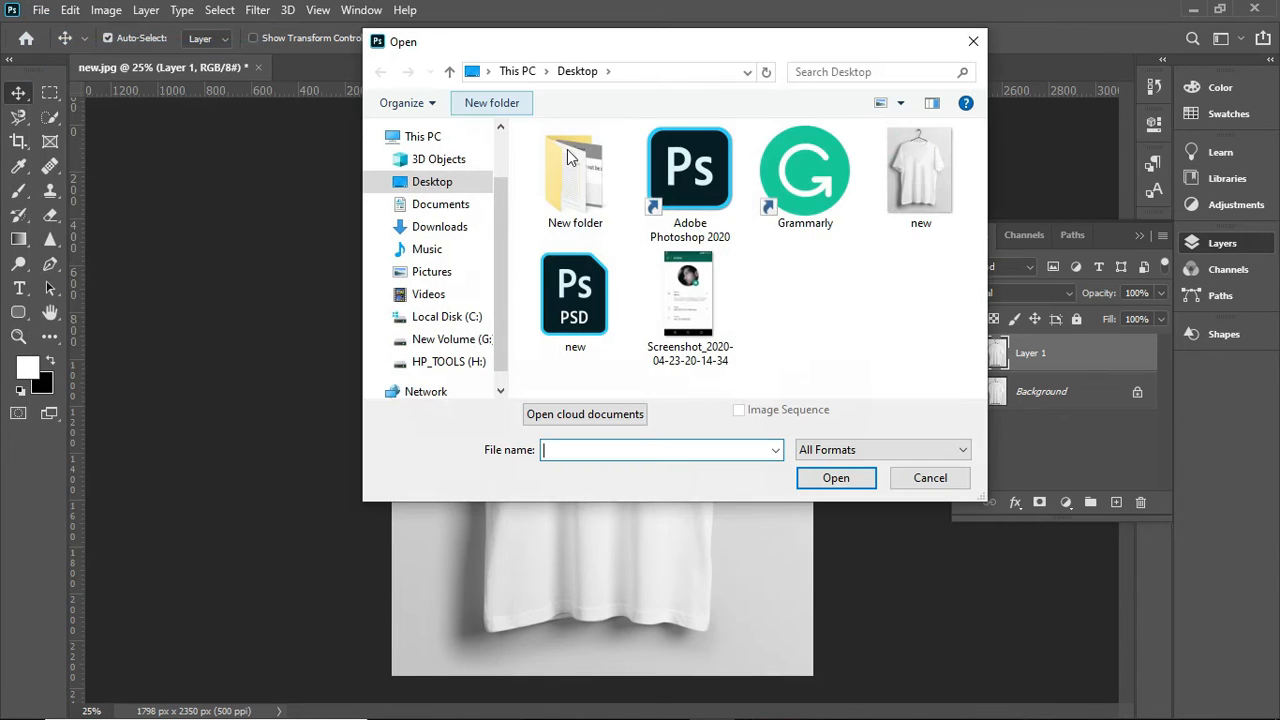
click(715, 285)
click(828, 479)
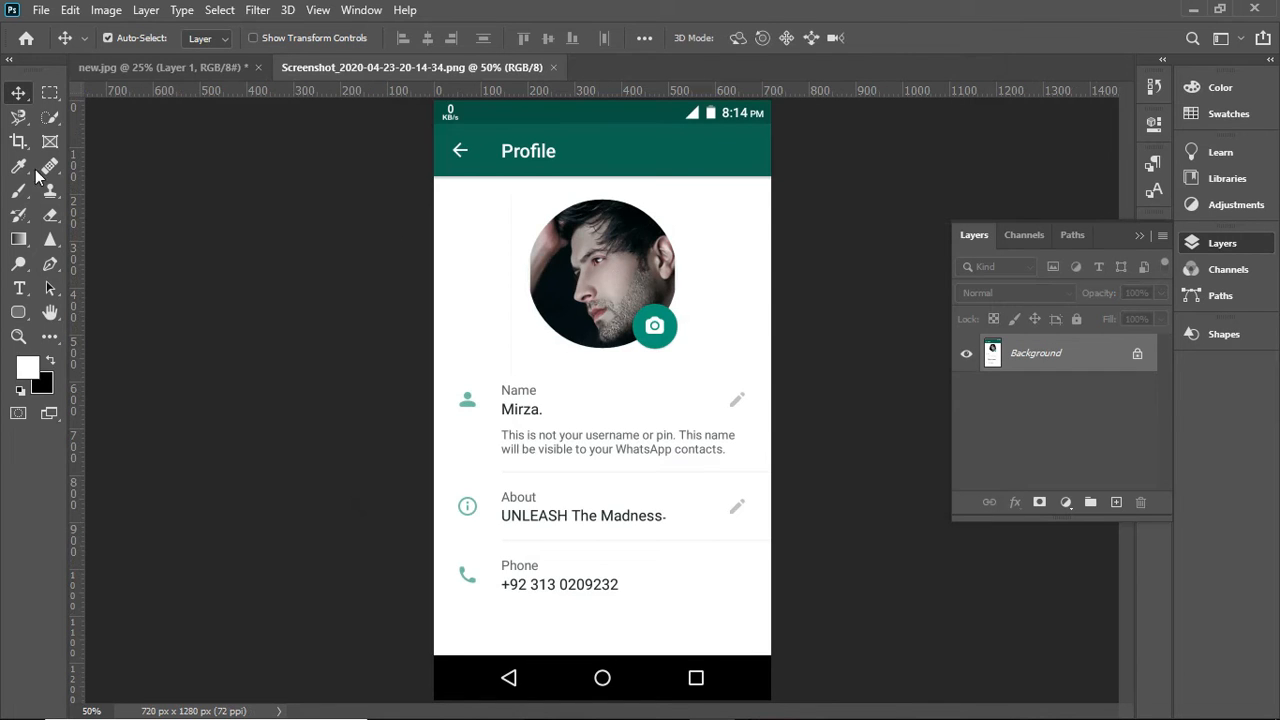
- Crop the phone screenshot to 720 x 992 px, cutting off its header and navigation bars, and return to the Move tool
click(18, 141)
drag(602, 108, 603, 145)
drag(603, 656, 606, 623)
click(977, 40)
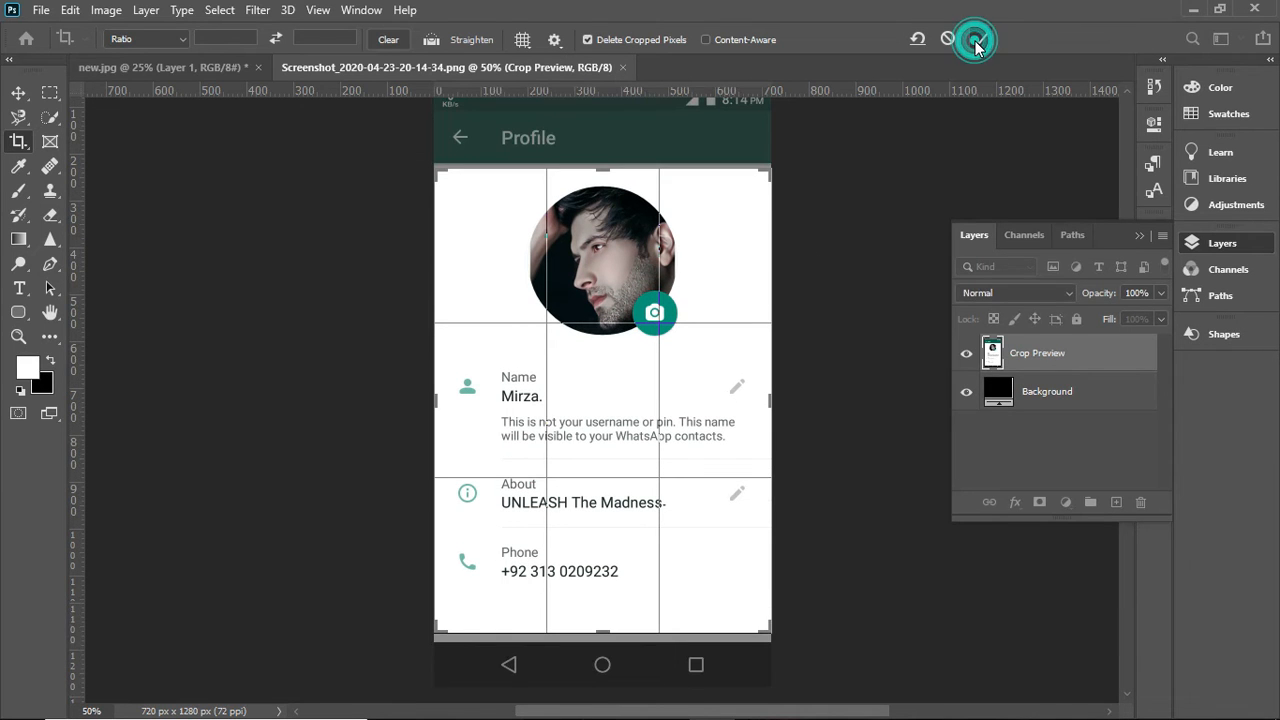
click(19, 95)
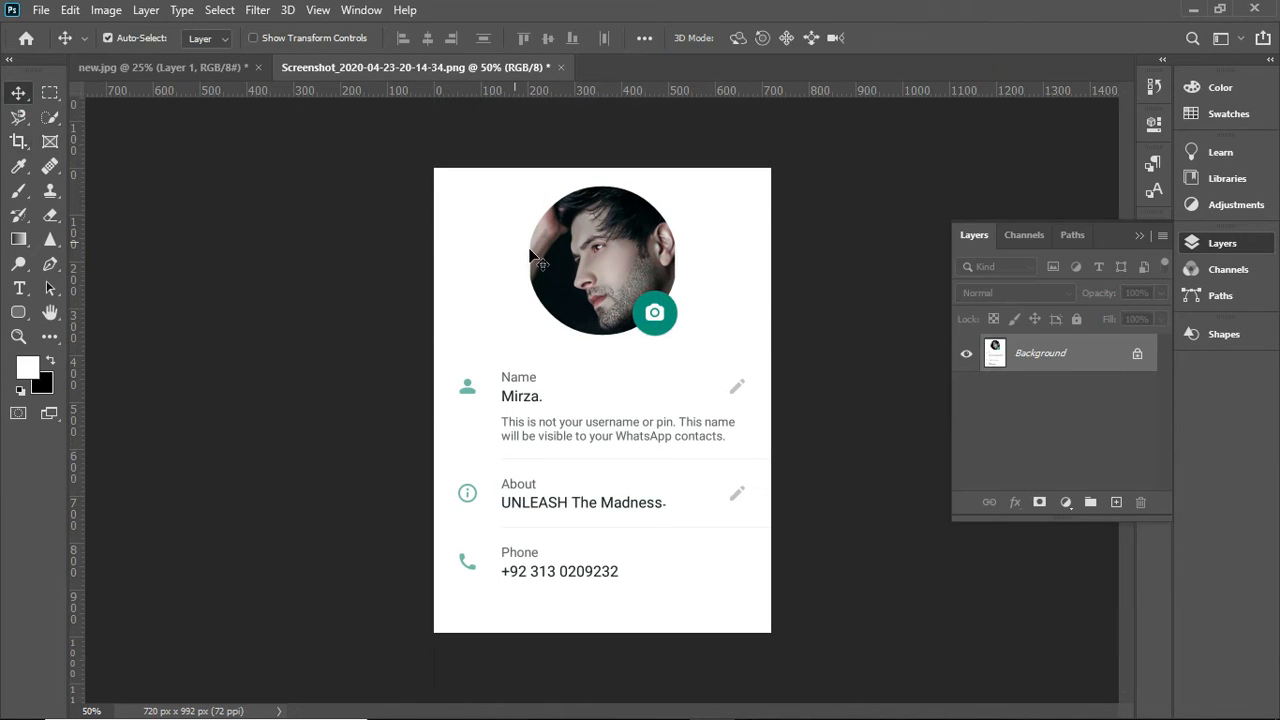
- Place the unlocked profile screenshot onto the T-shirt document and enlarge it across the front of the shirt
click(1138, 358)
drag(562, 308, 600, 445)
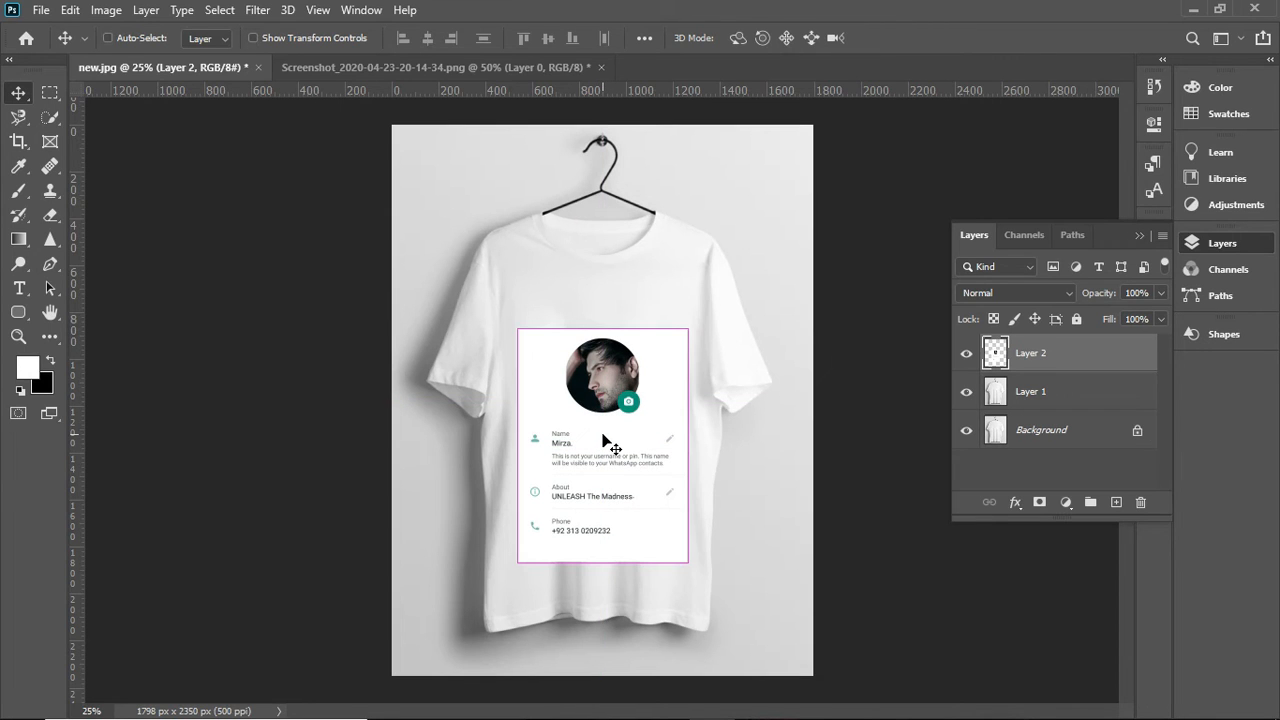
key(ctrl+t)
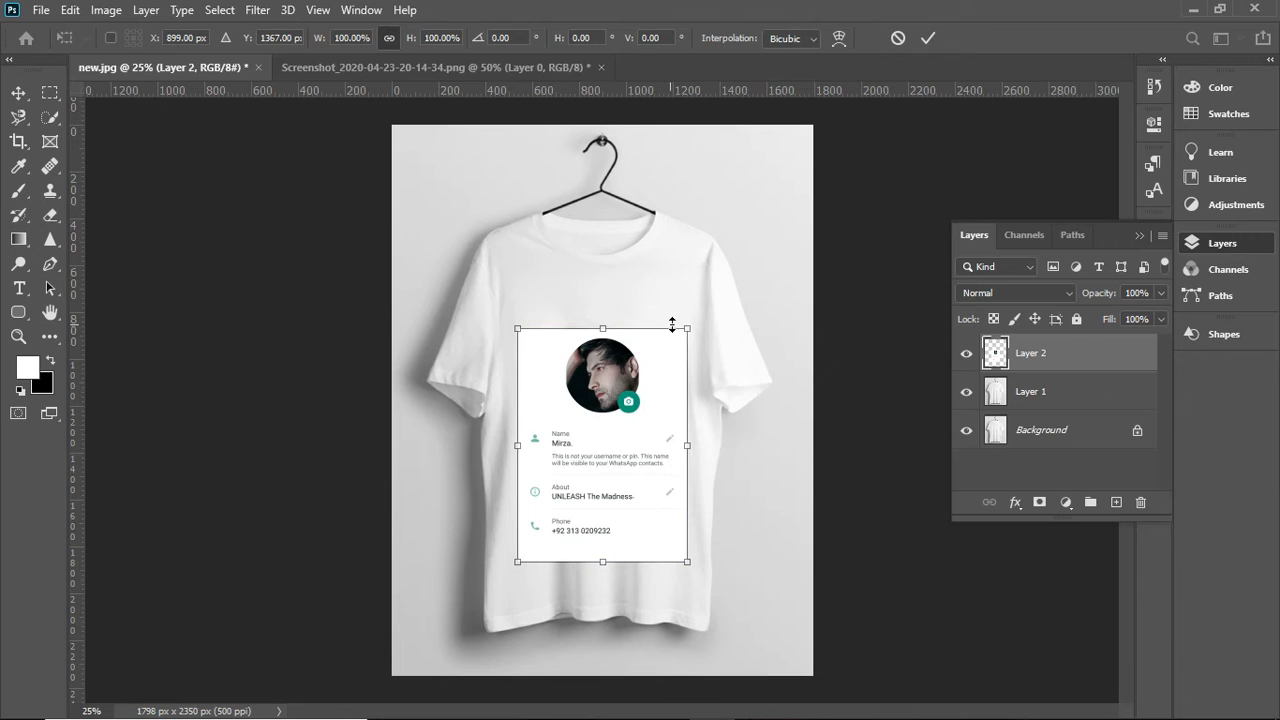
drag(687, 327, 698, 296)
drag(650, 347, 651, 329)
drag(702, 291, 702, 292)
click(926, 38)
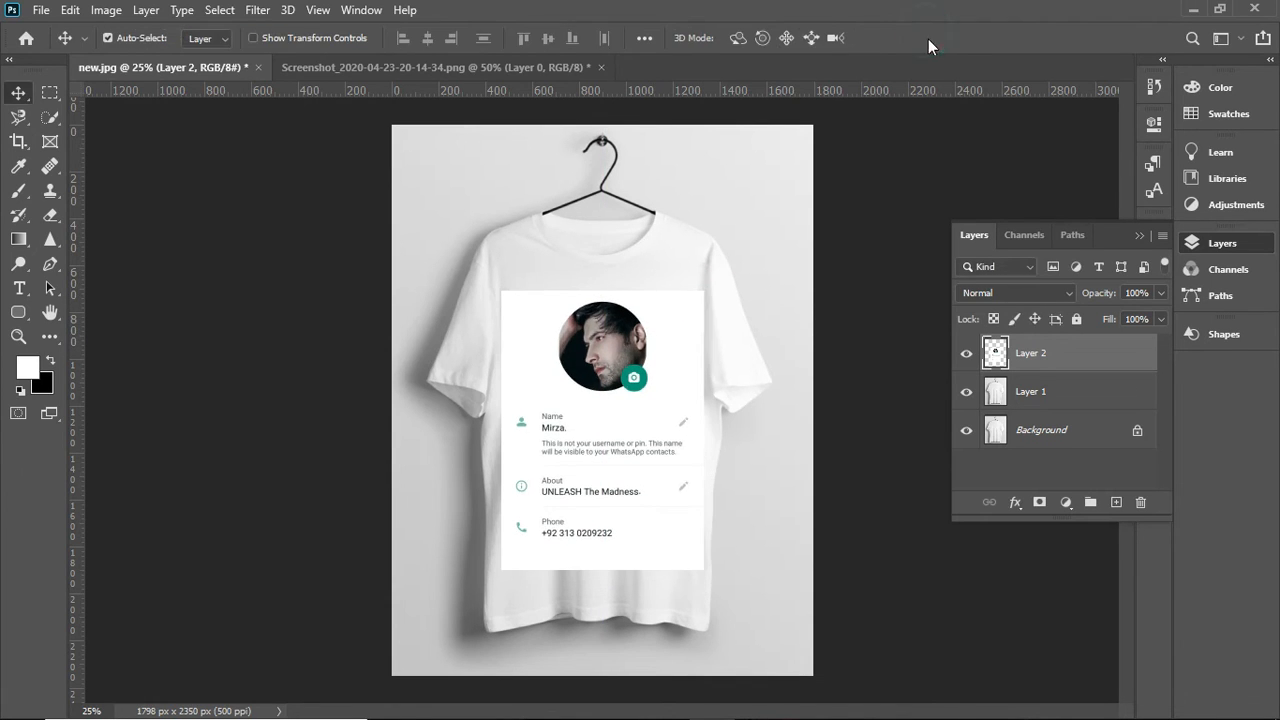
- Set the design layer's blend mode to Multiply, convert it to a smart object and nudge it into position
click(1017, 295)
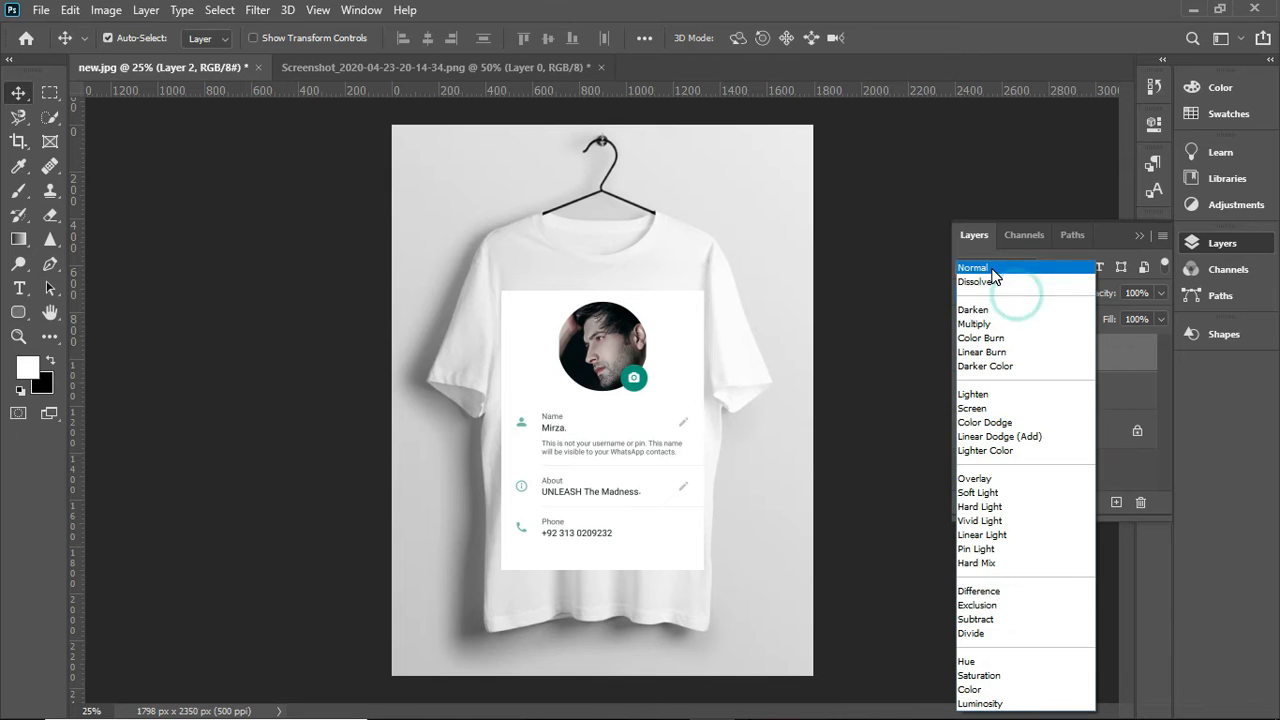
click(975, 324)
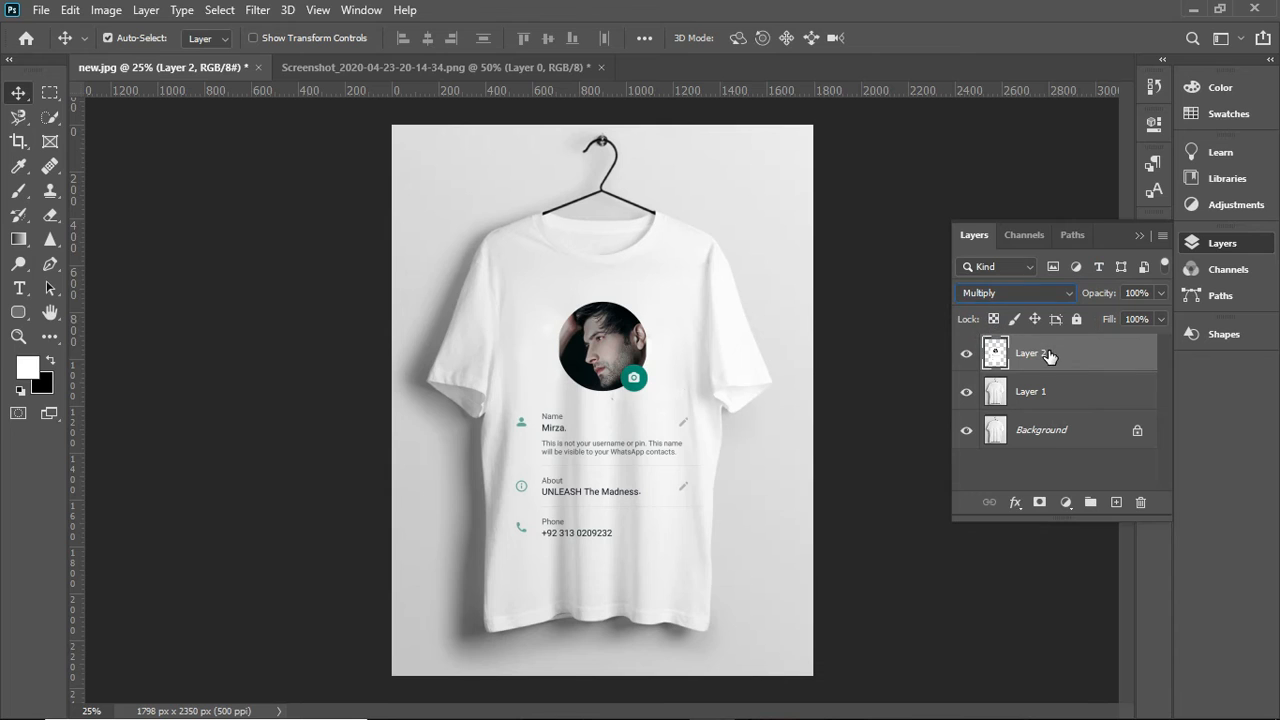
right_click(1049, 351)
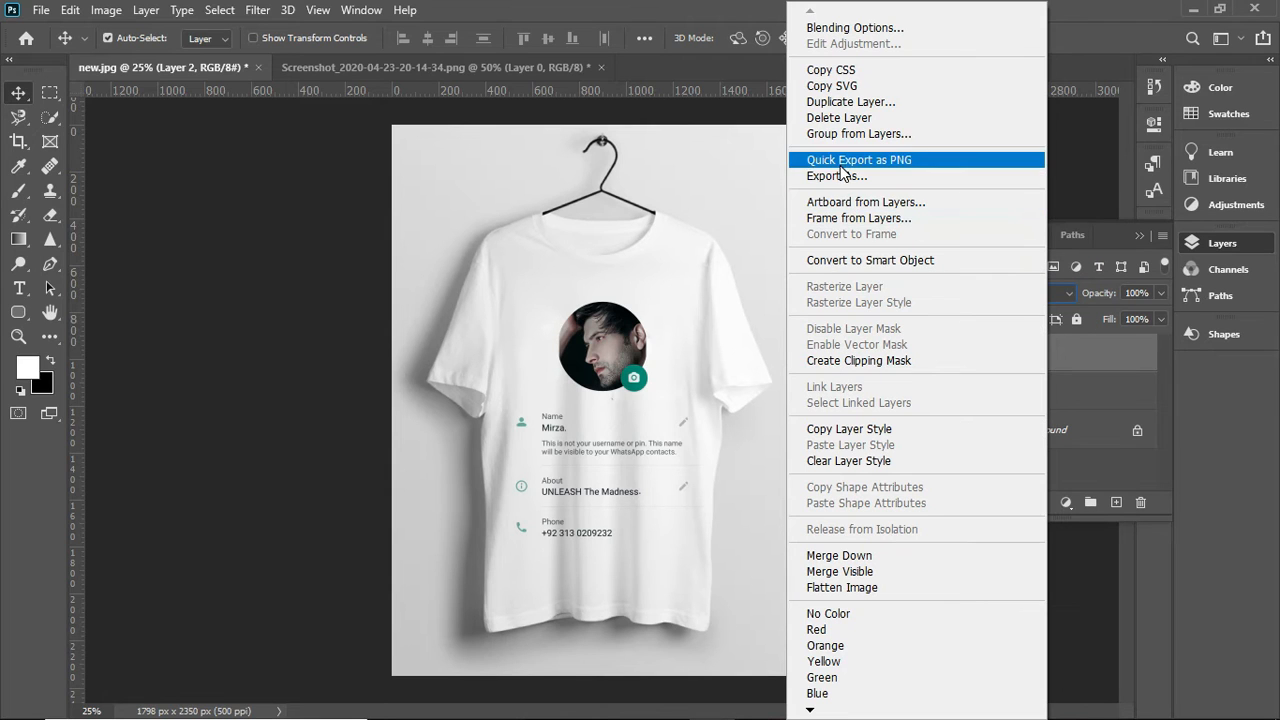
click(846, 261)
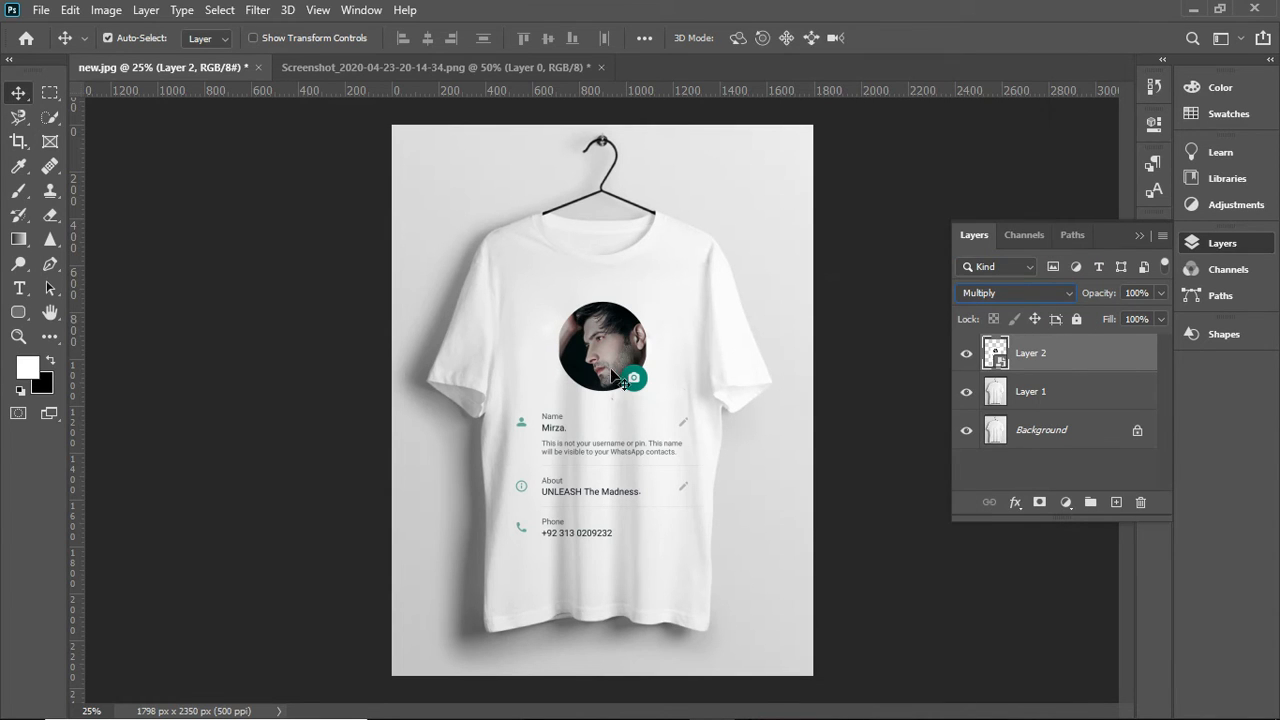
drag(600, 369, 594, 358)
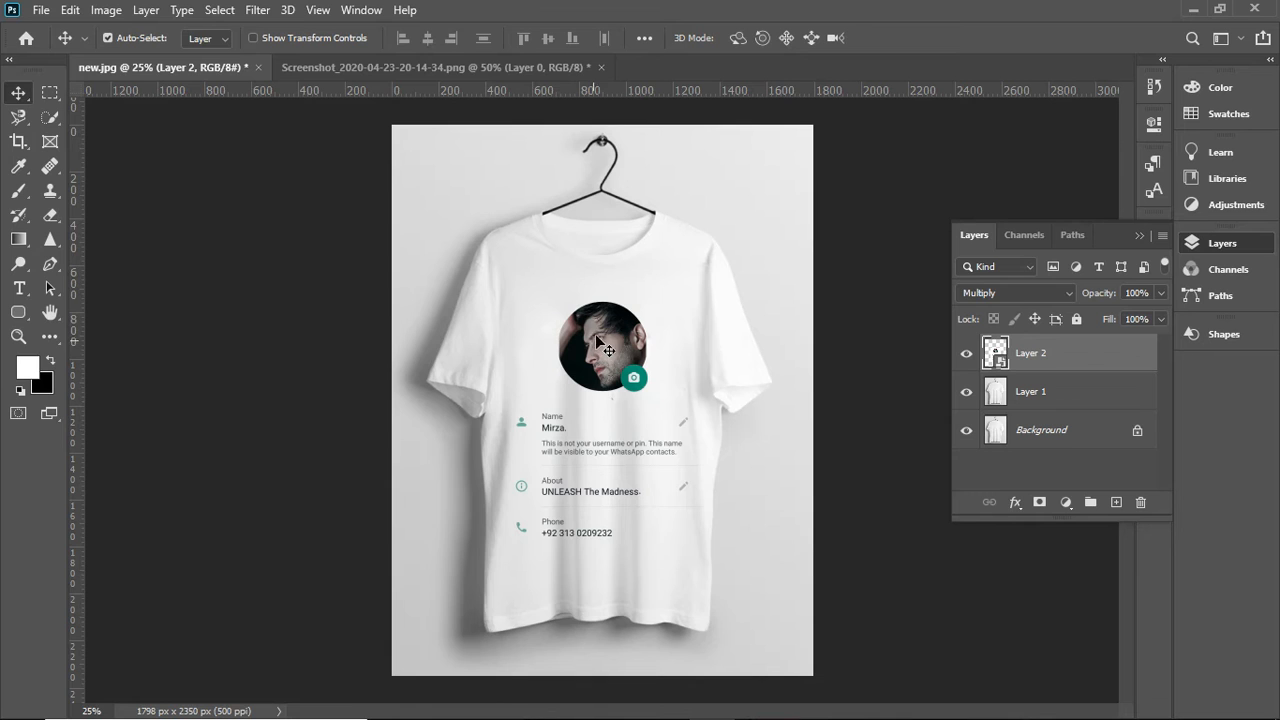
- Apply the Displace filter to the design with horizontal and vertical scale 10, using new.psd from the Desktop as the map
click(253, 10)
mouse_move(285, 257)
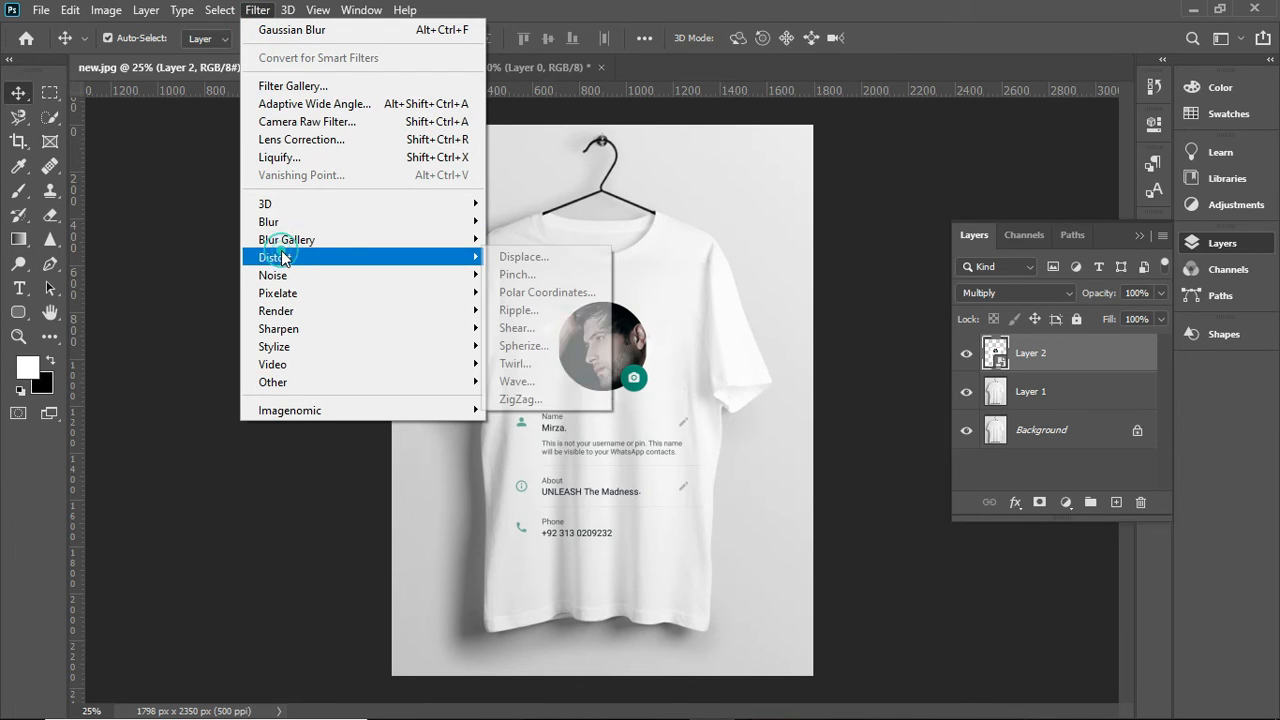
click(500, 257)
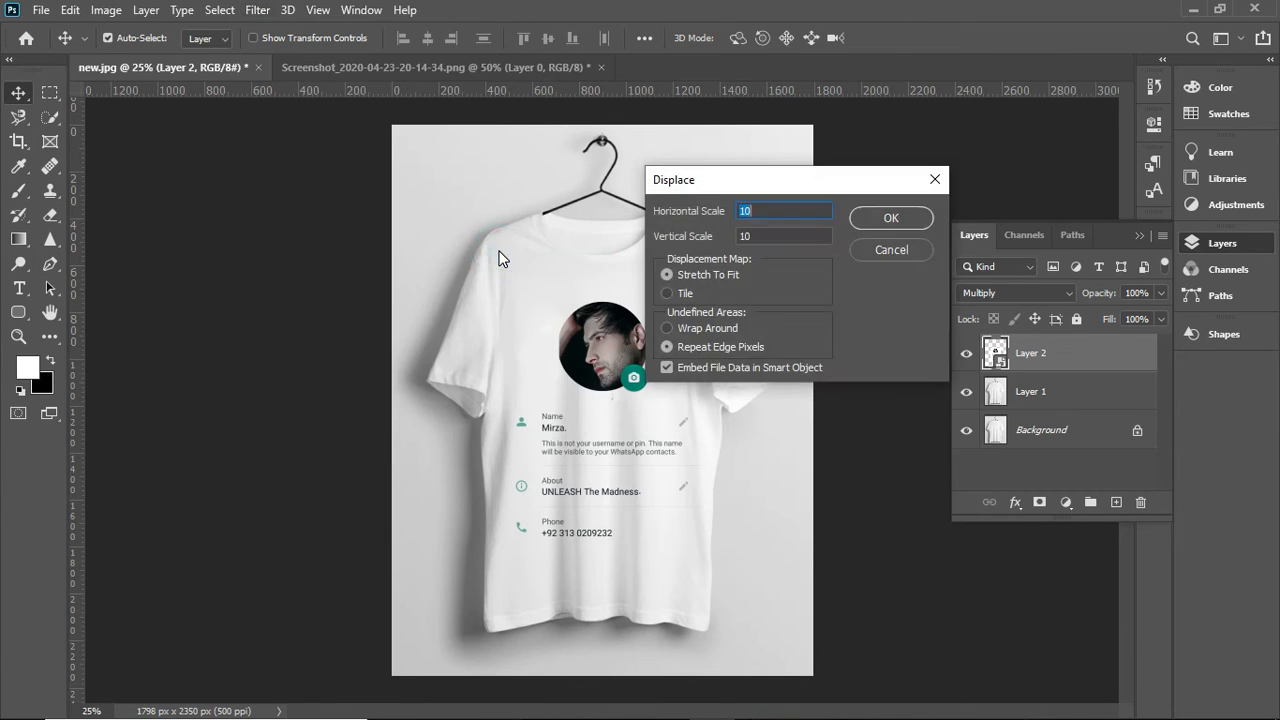
drag(782, 214, 727, 236)
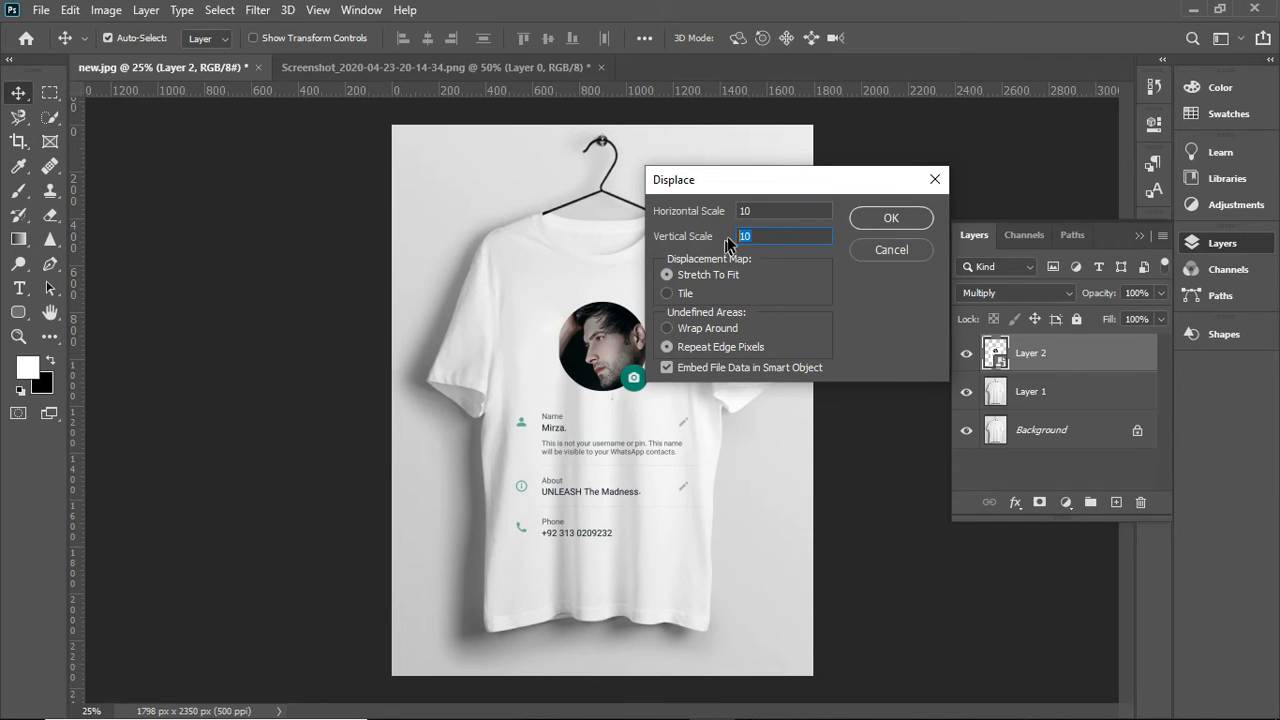
click(876, 221)
click(675, 182)
click(447, 186)
click(688, 170)
click(835, 447)
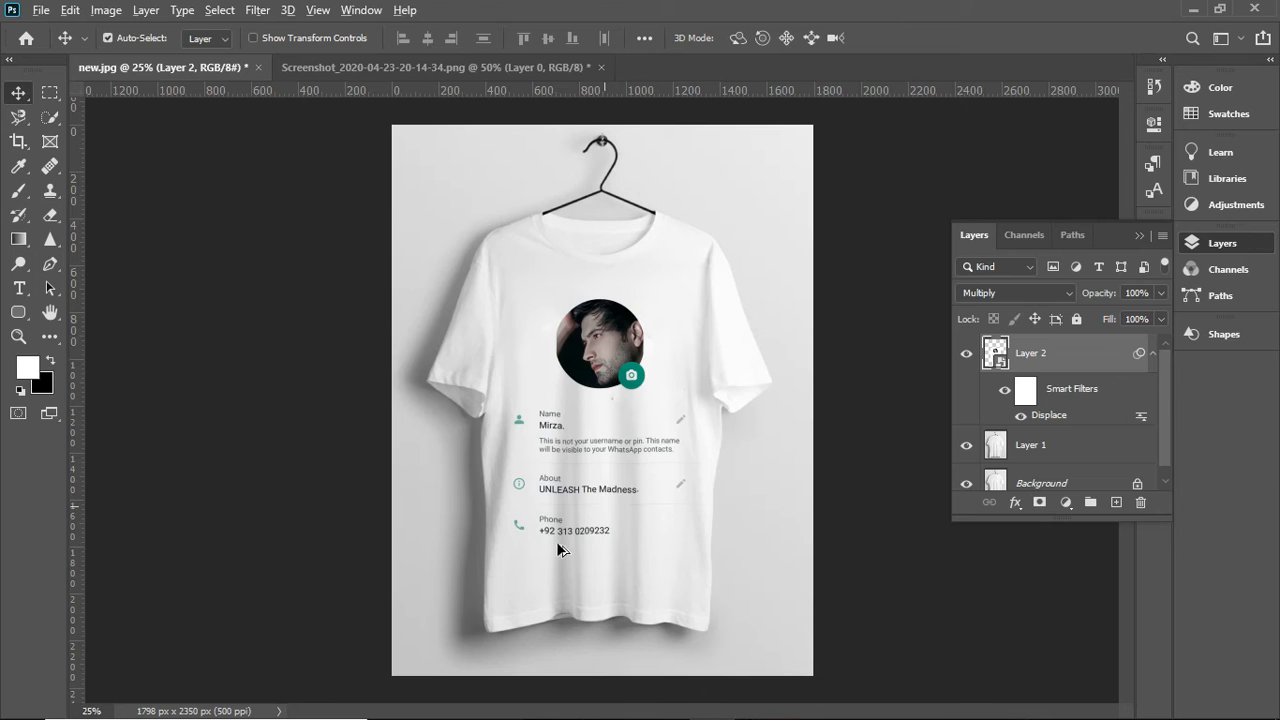
- Examine how the displaced design follows the shirt's folds, comparing the shirt with and without Layer 2
scroll(587, 438, up, 5)
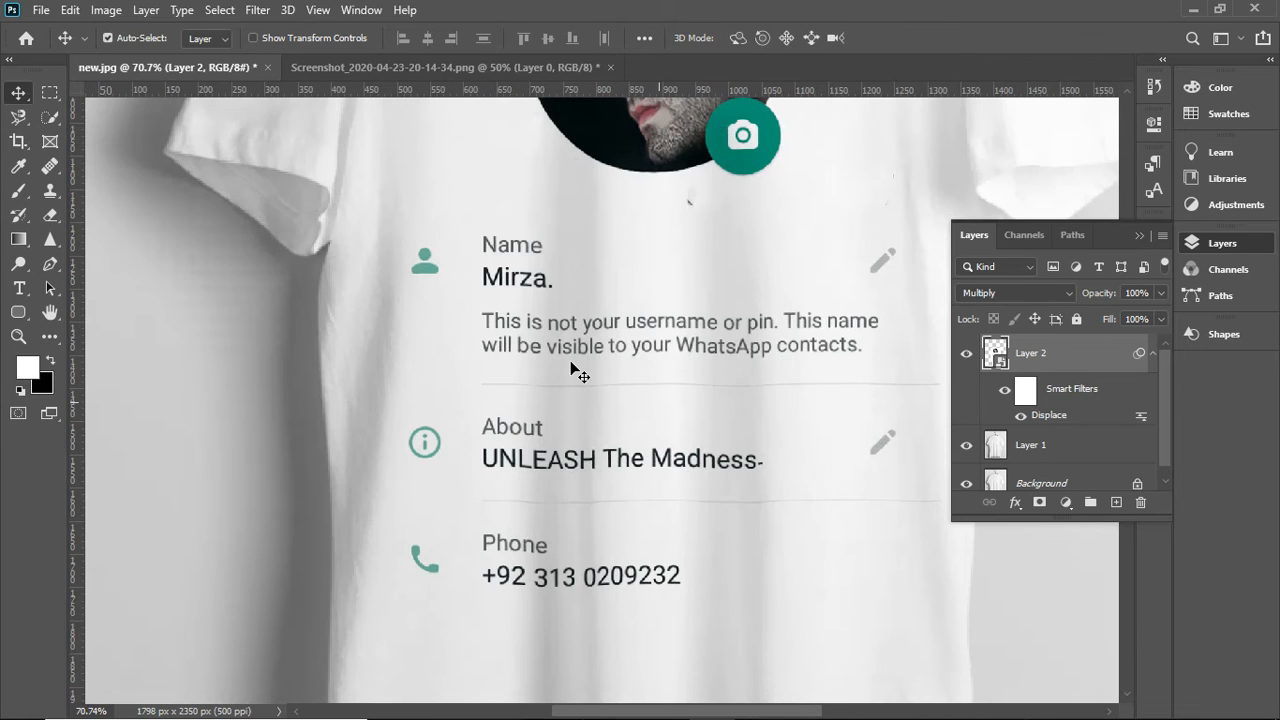
scroll(577, 372, up, 1)
drag(591, 316, 596, 328)
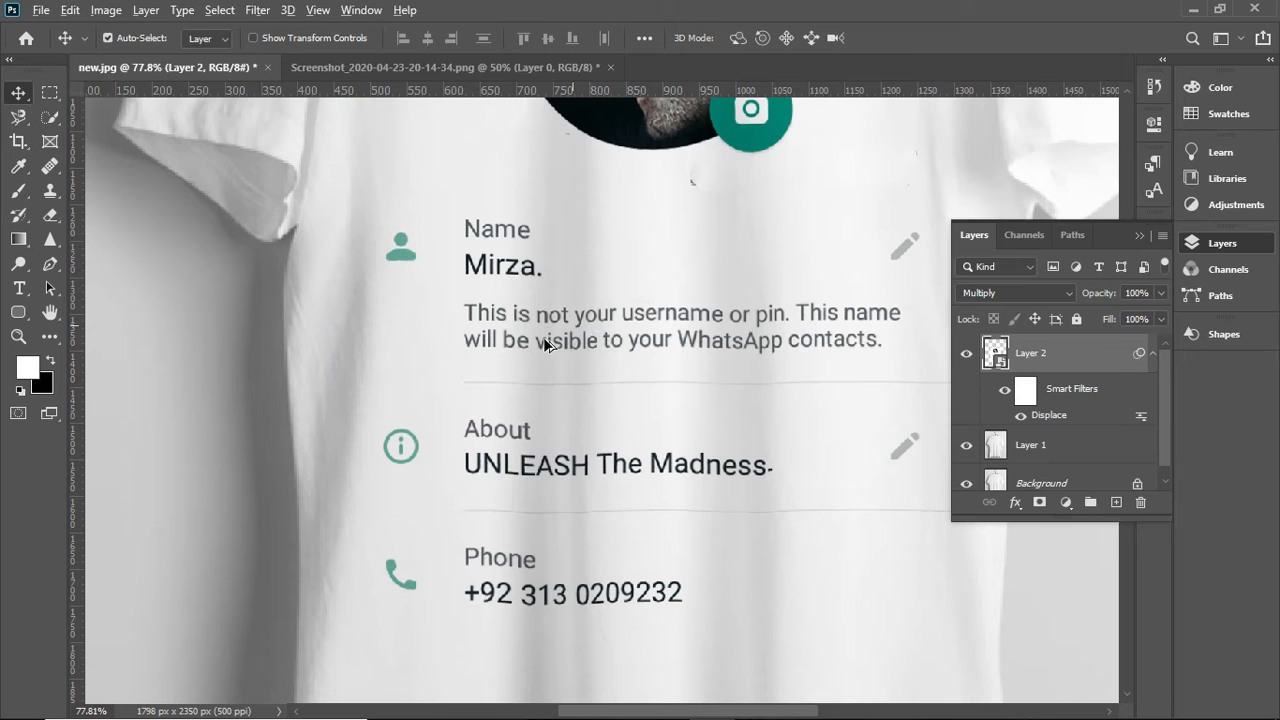
scroll(645, 305, down, 3)
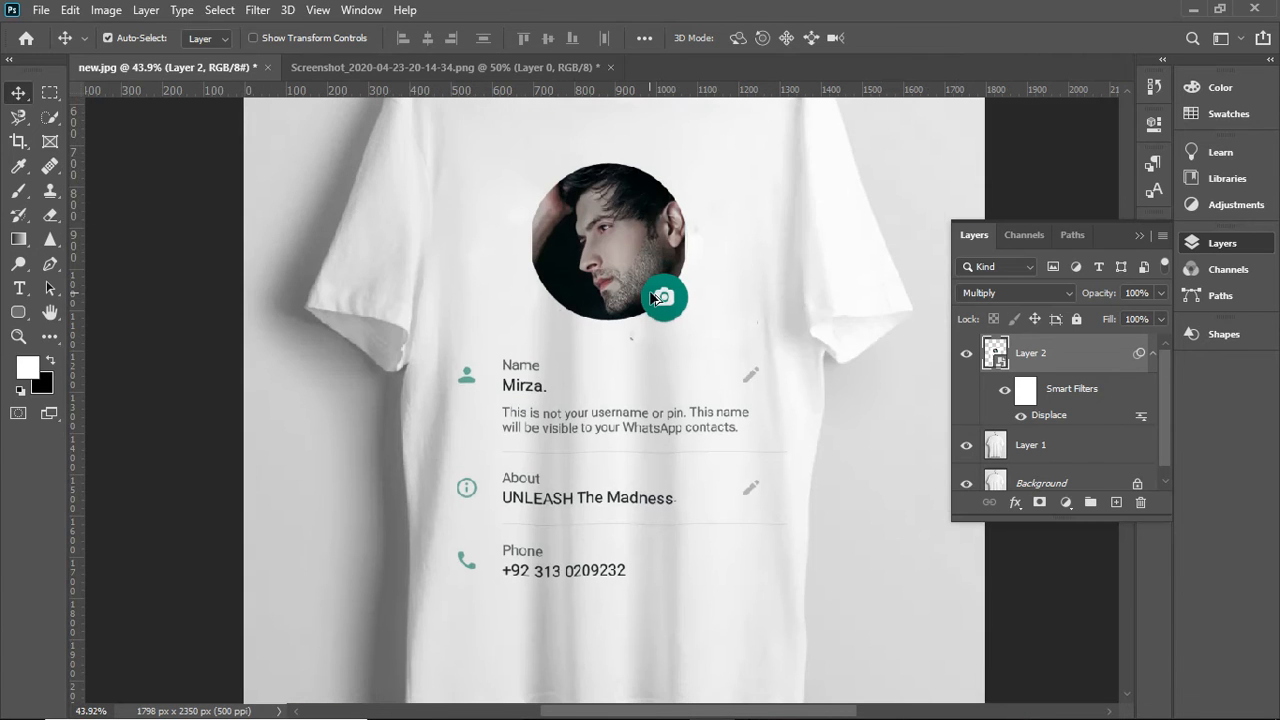
scroll(716, 395, up, 1)
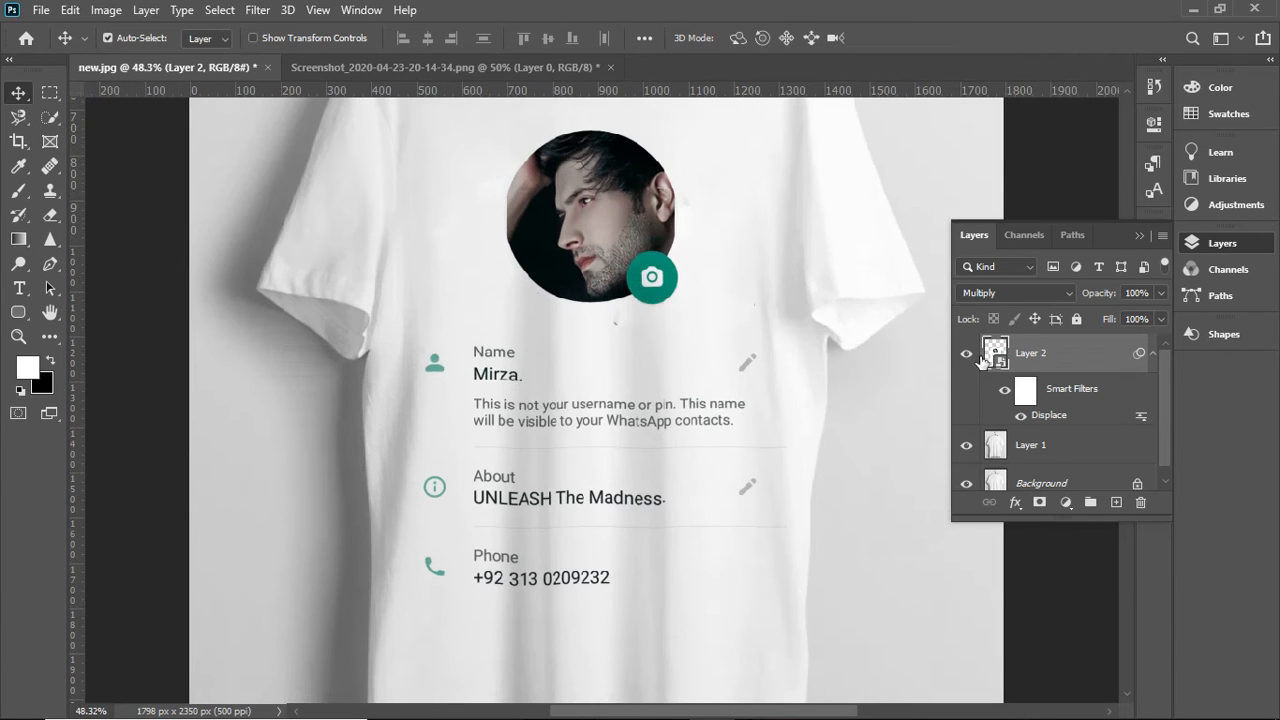
click(967, 354)
click(967, 354)
- Add a layer mask to Layer 2 and paint in black over the two horizontal divider lines between the profile details to hide them
click(1044, 348)
click(1040, 501)
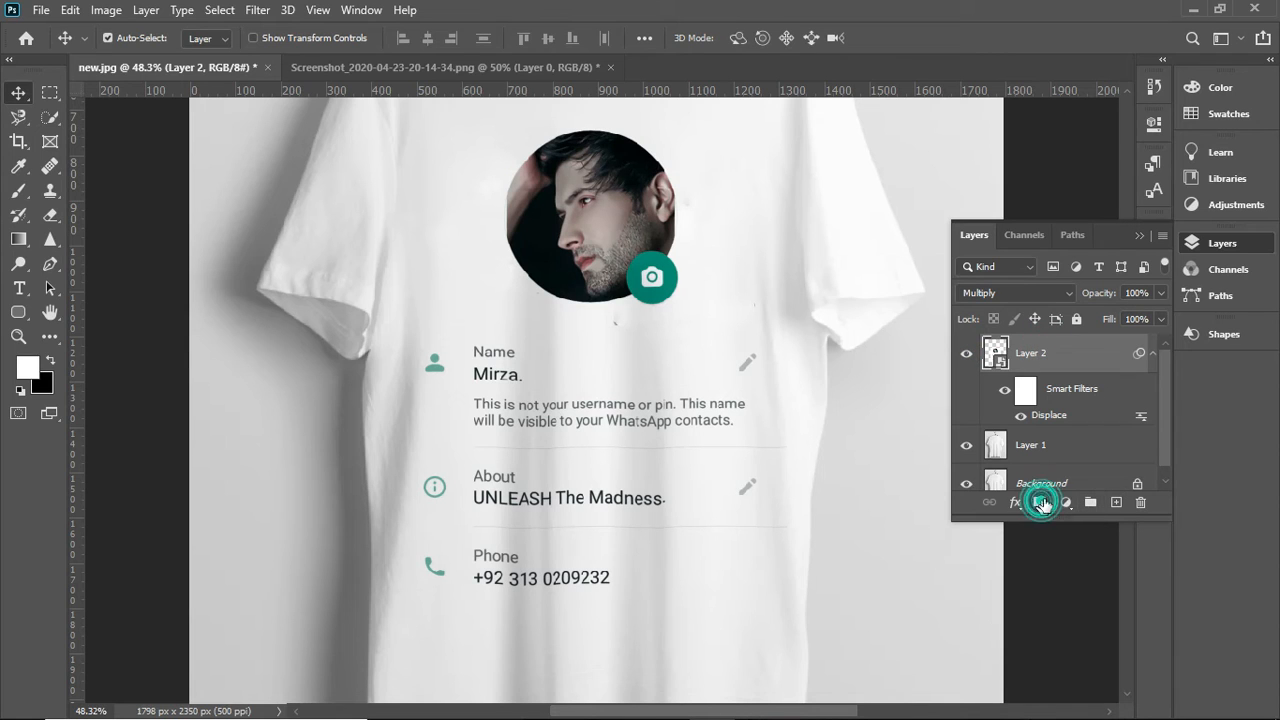
click(1030, 354)
click(50, 360)
click(20, 190)
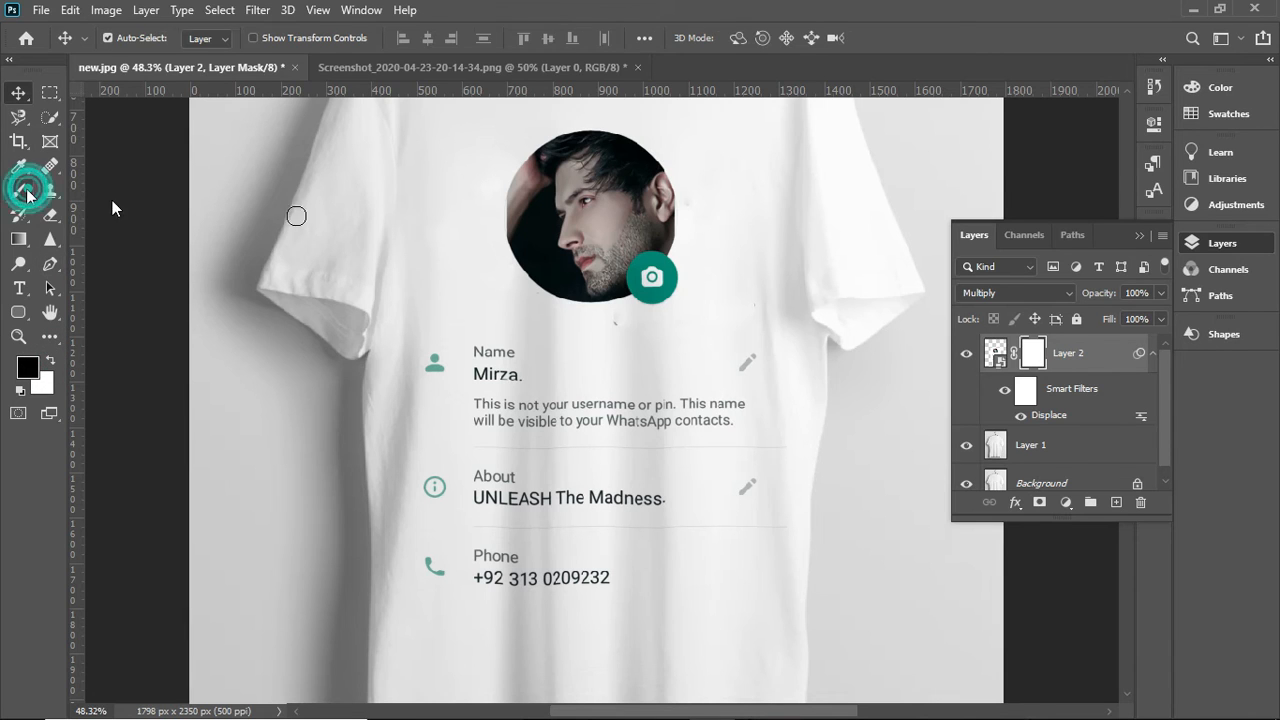
mouse_move(782, 448)
mouse_down()
mouse_move(740, 449)
mouse_move(788, 449)
mouse_move(467, 444)
mouse_up()
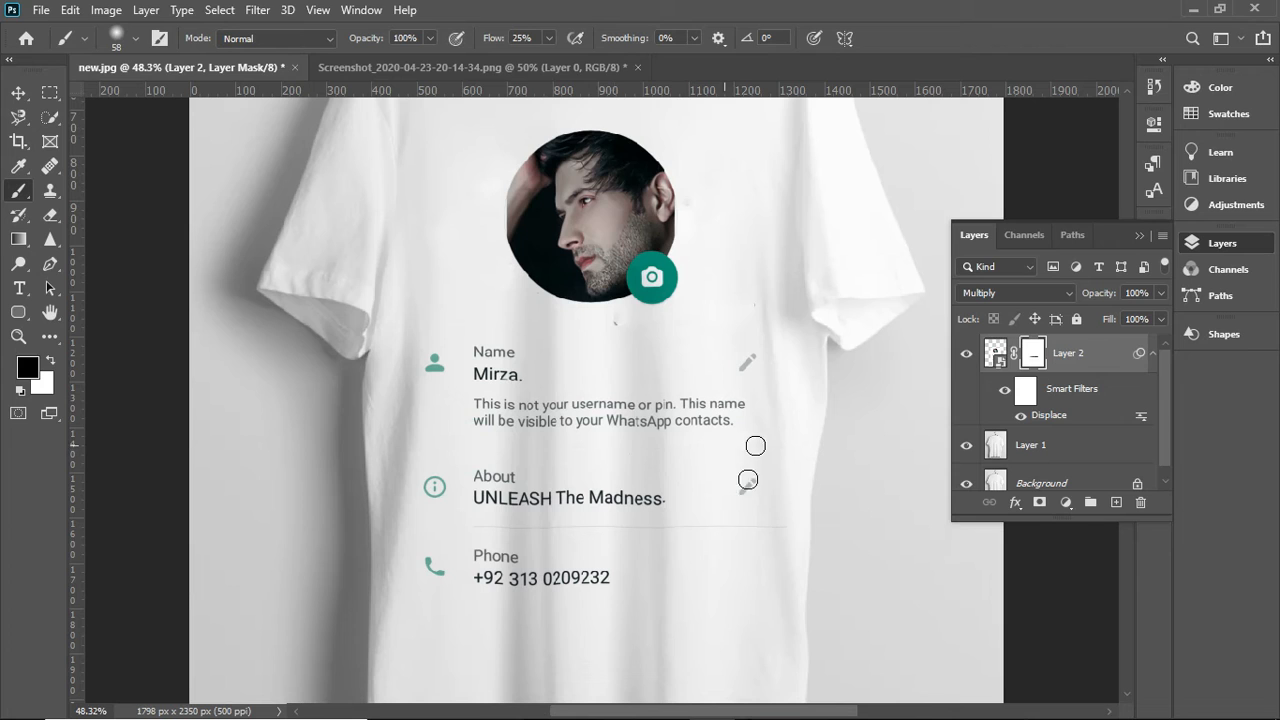
mouse_move(785, 532)
mouse_down()
mouse_move(473, 524)
mouse_move(550, 534)
mouse_up()
scroll(522, 407, down, 3)
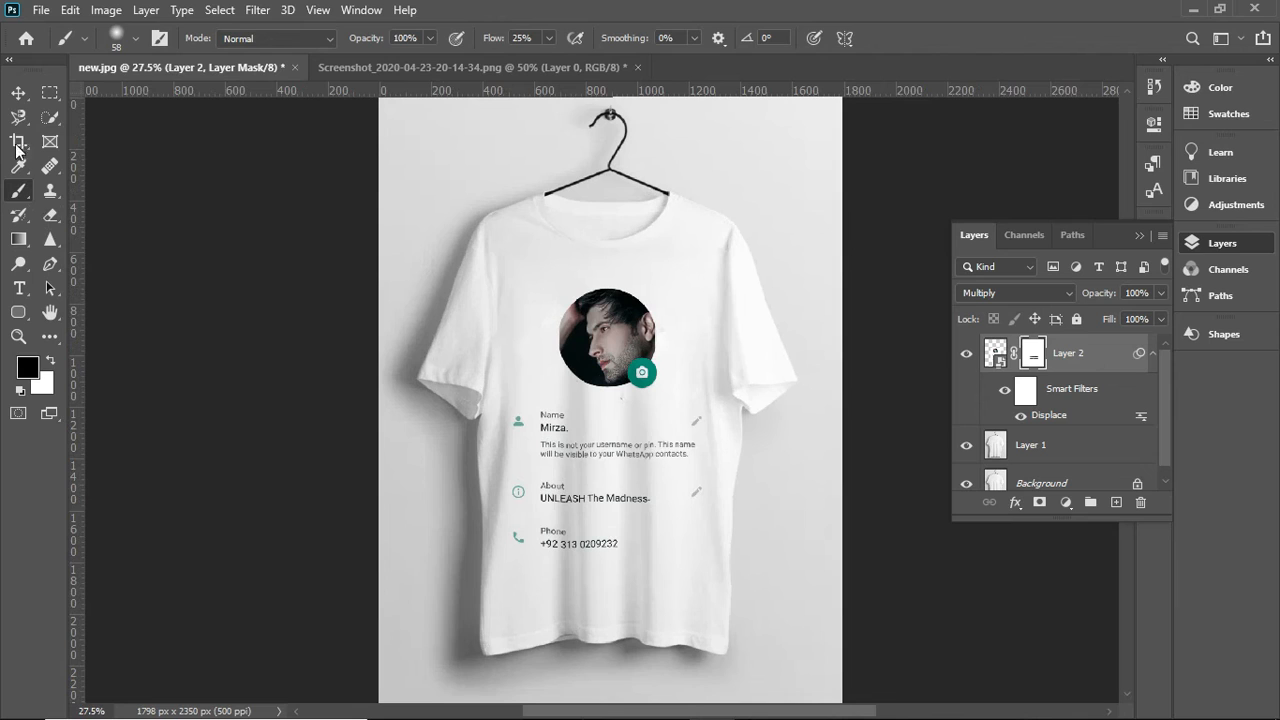
click(18, 92)
scroll(632, 397, down, 1)
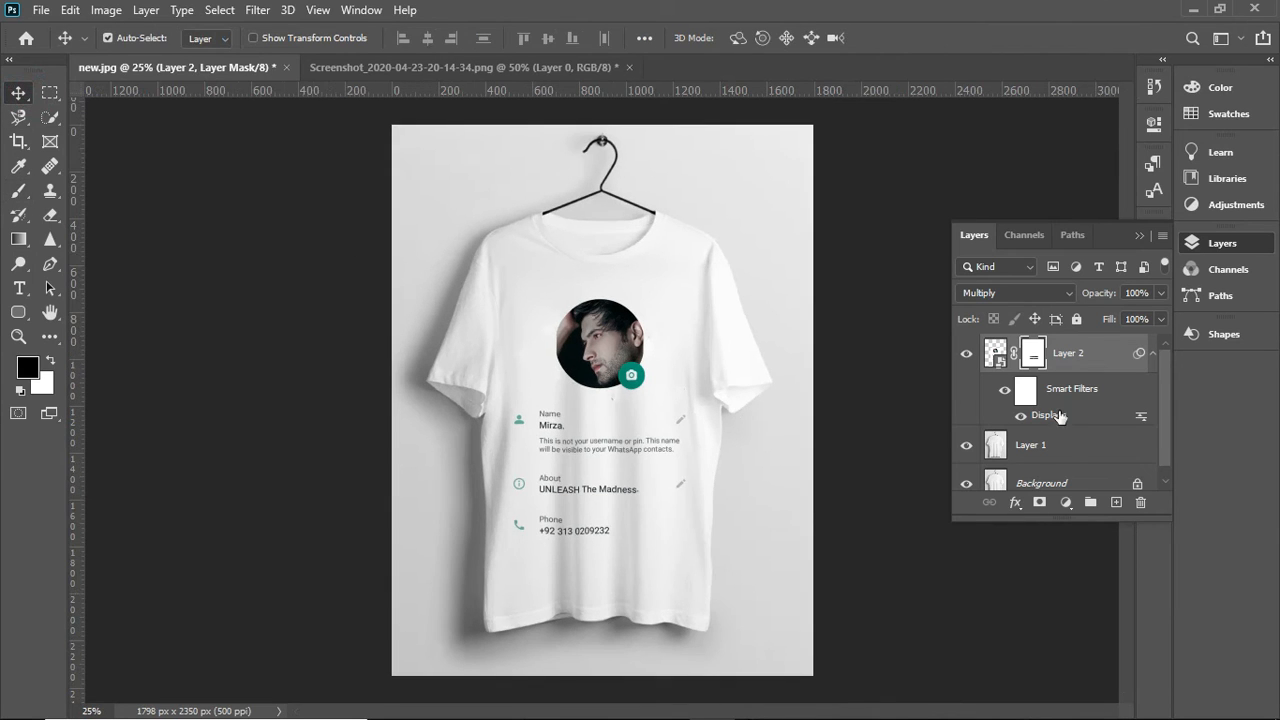
- Apply a Gaussian Blur with a radius of about 1.6 pixels to the plain T-shirt image
drag(1173, 382, 1164, 358)
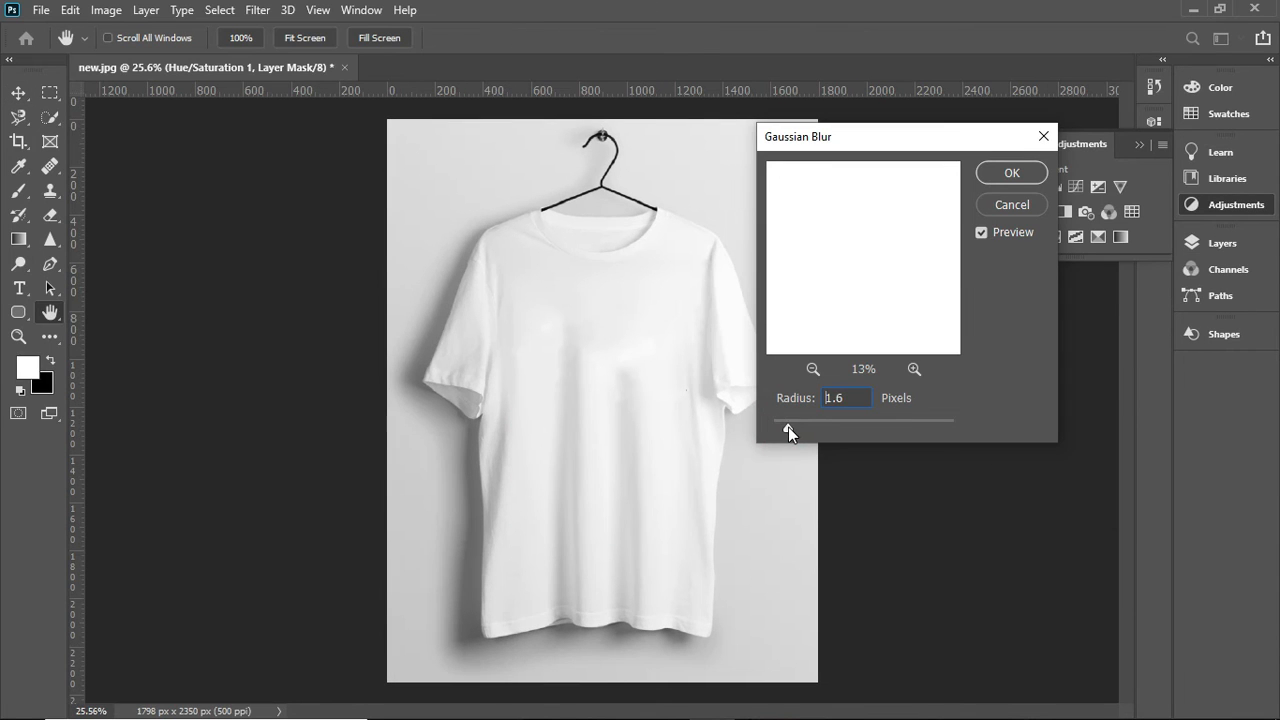
drag(787, 426, 787, 426)
click(999, 175)
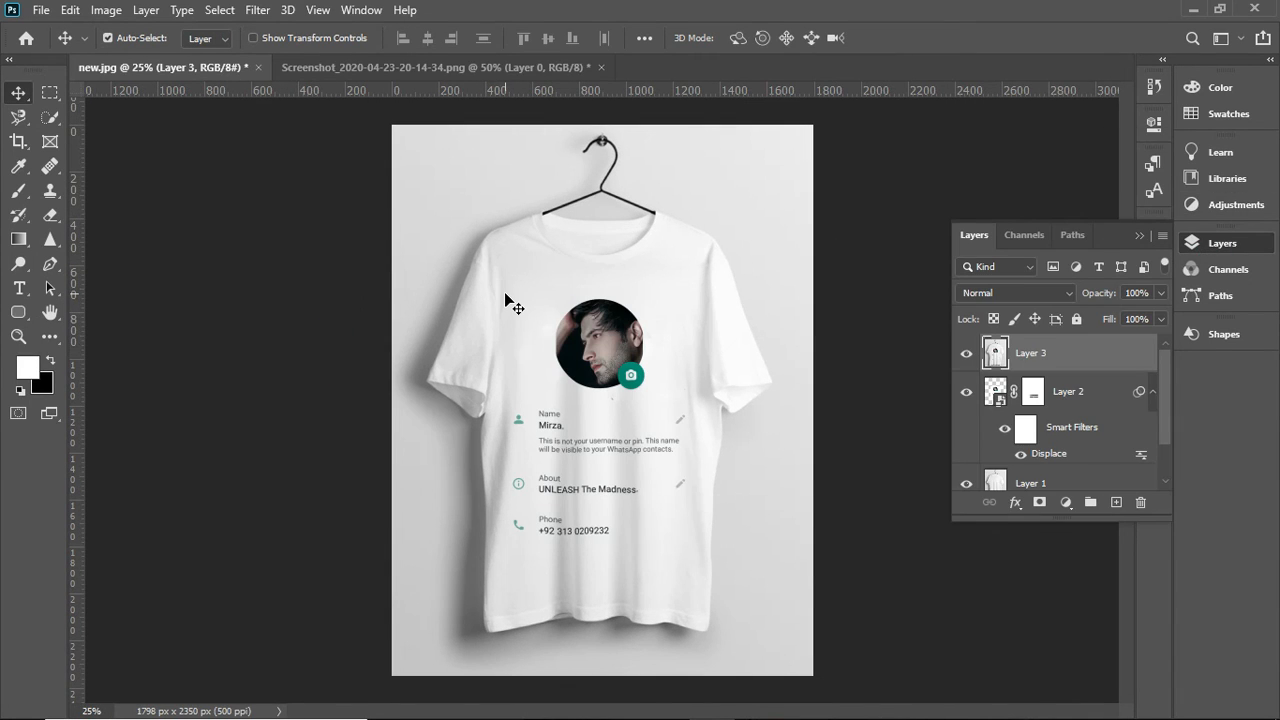
- Open the mockup in Save for Web, fit the preview on screen and set the image width to 3500 px
click(41, 10)
mouse_move(111, 284)
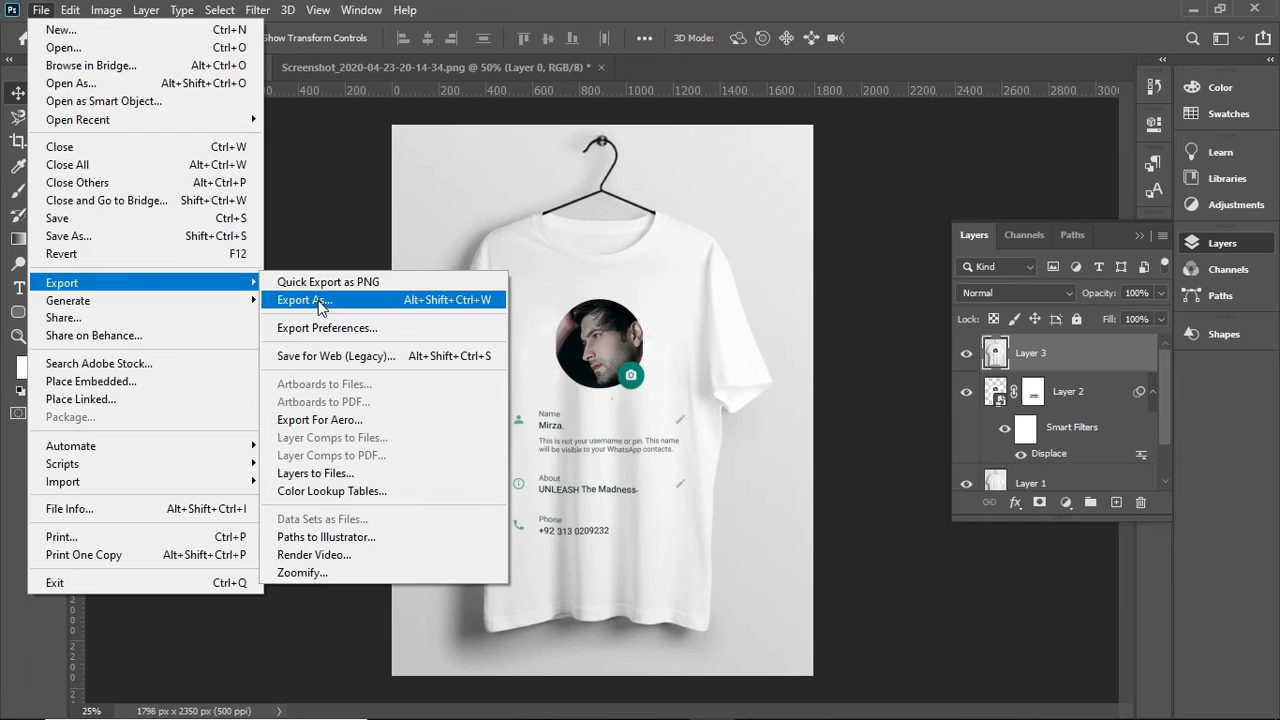
click(331, 355)
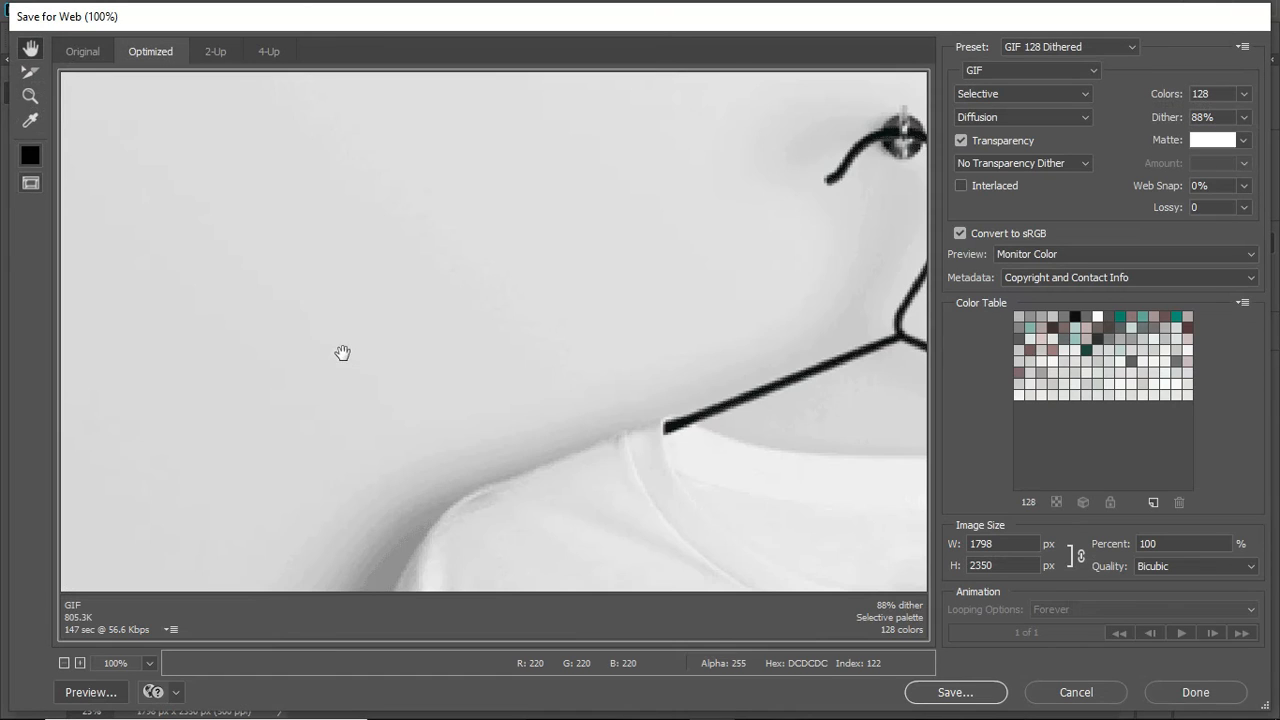
right_click(415, 277)
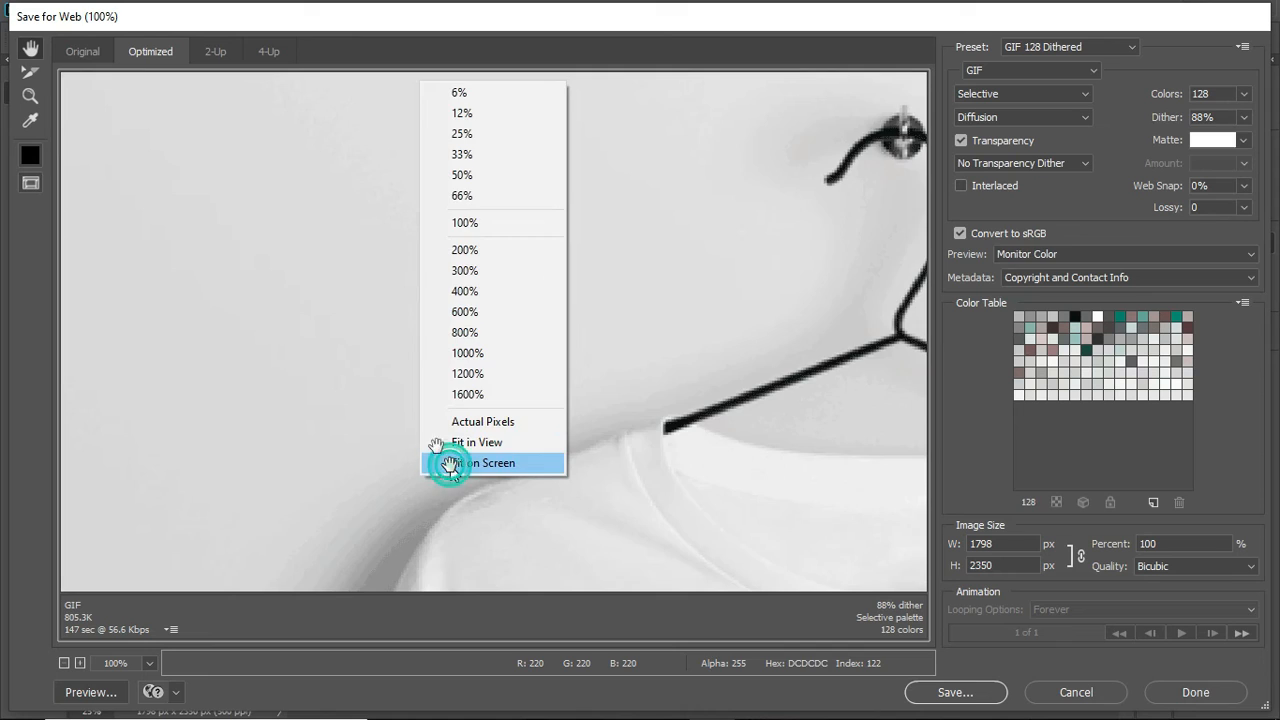
click(451, 463)
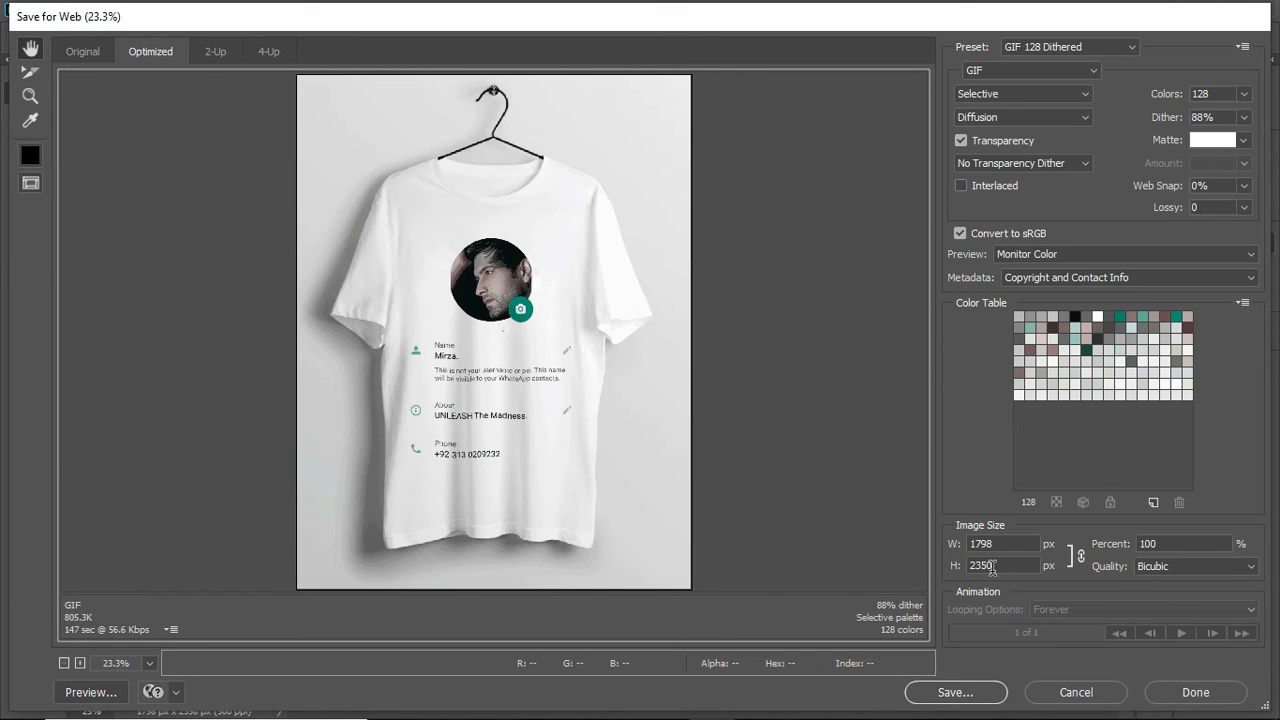
click(1022, 541)
text(20000)
key(BackSpace)
click(1025, 541)
text(3500)
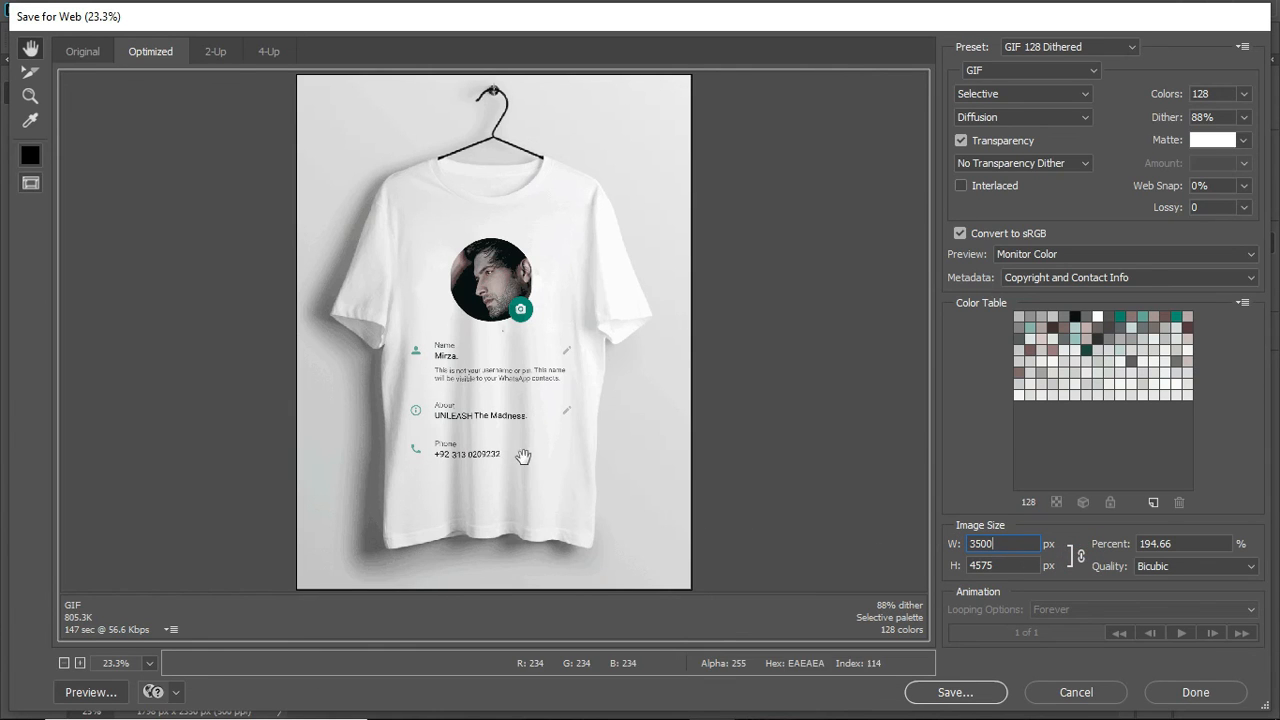
- Choose the JPEG High preset and save the image to the Desktop as new, replacing the existing new.jpg
click(1074, 48)
click(1077, 55)
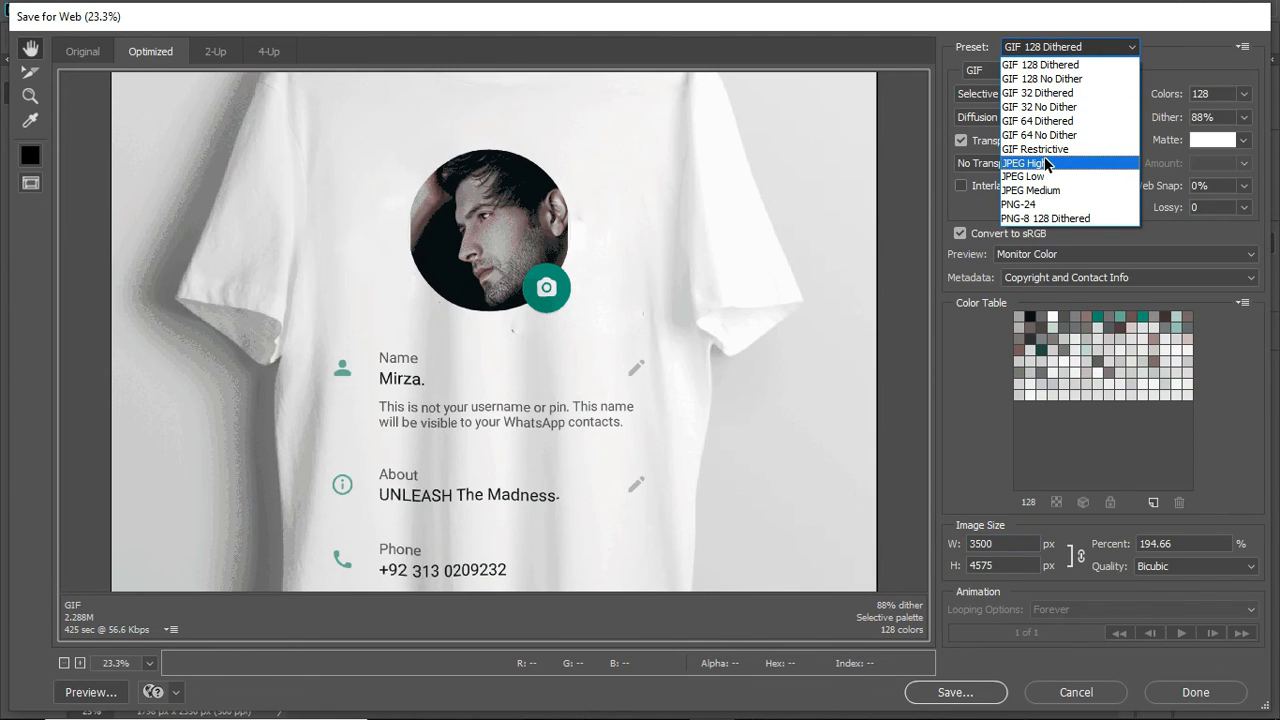
click(1044, 163)
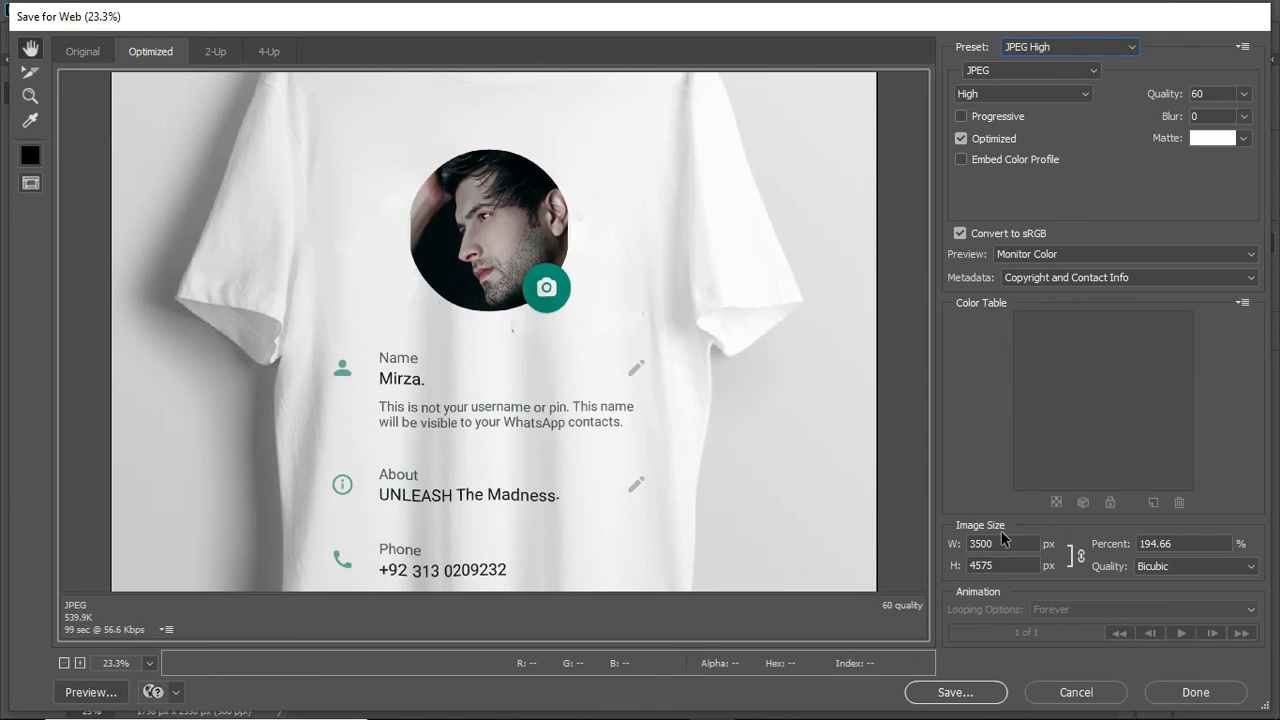
click(958, 694)
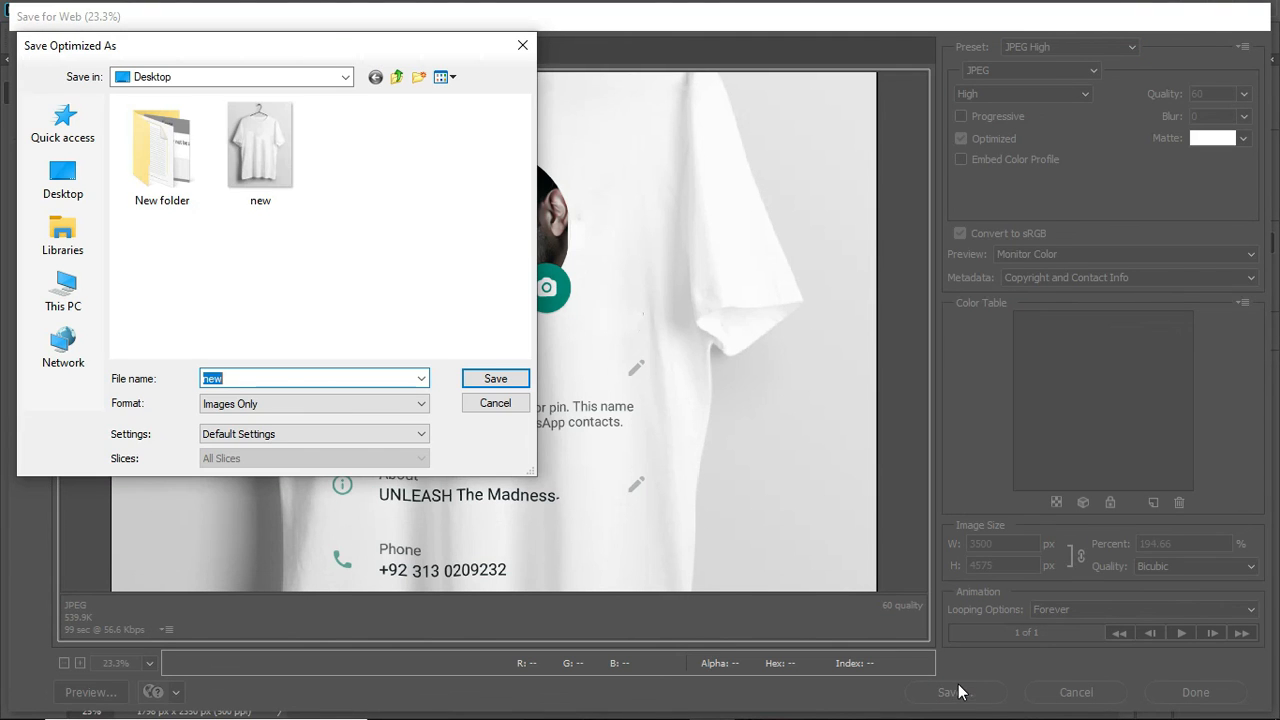
drag(256, 52, 625, 76)
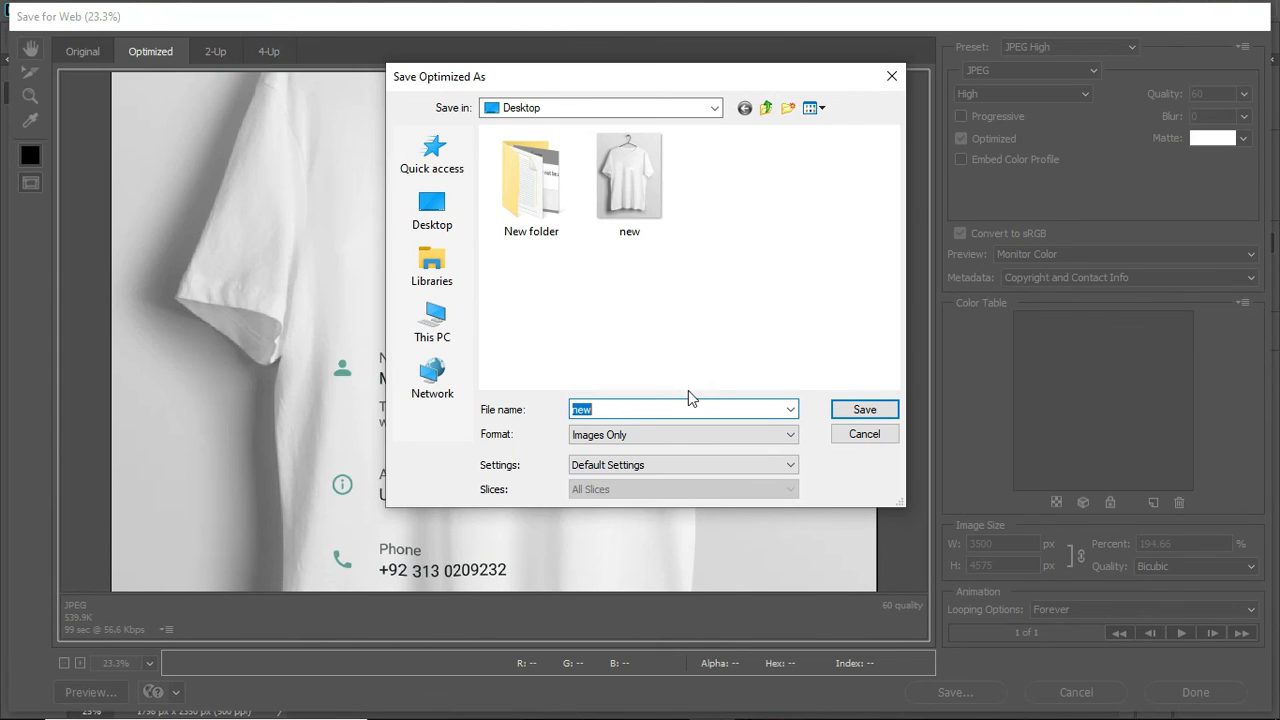
click(851, 410)
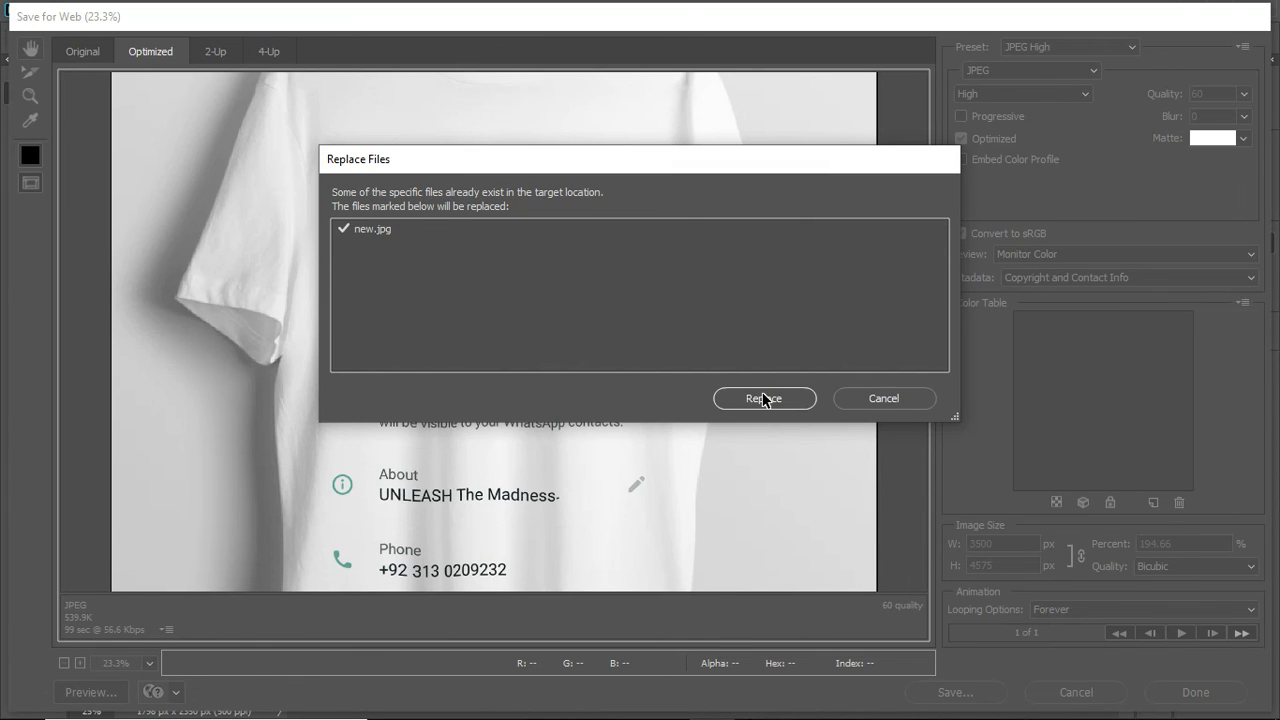
click(763, 399)
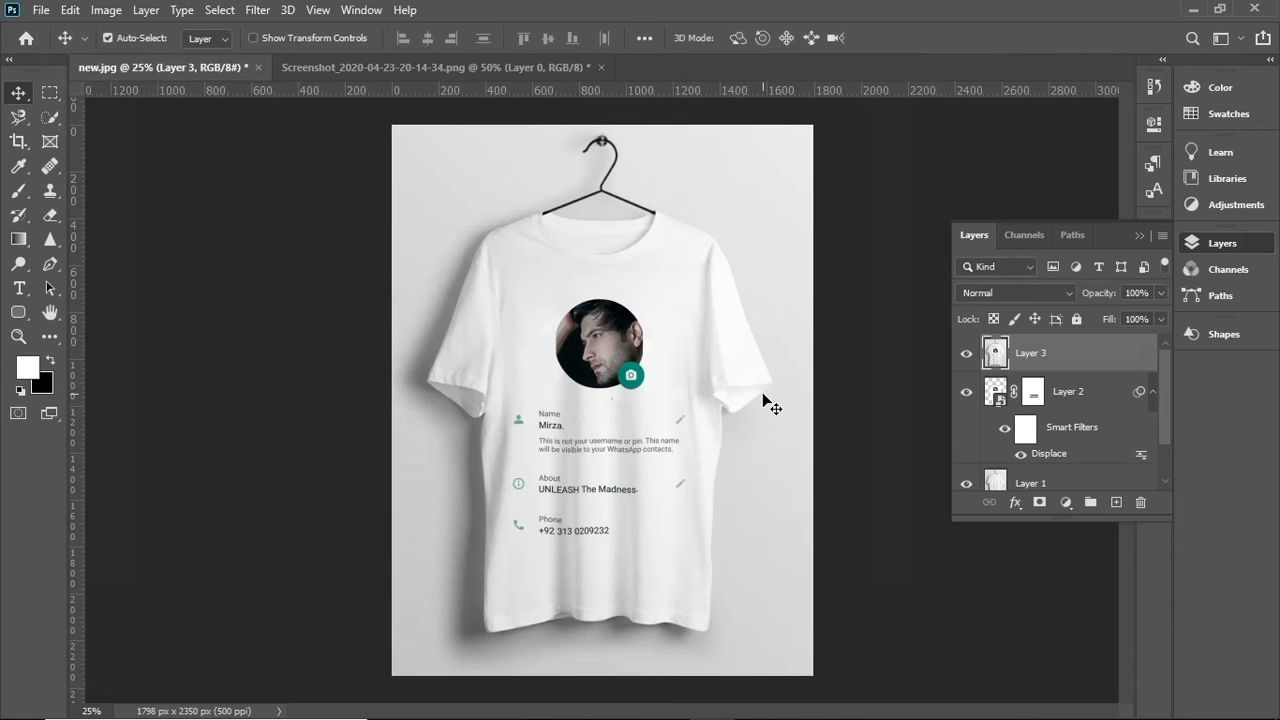
- Switch to the Windows desktop and open the exported new.jpg in Windows Photo Viewer
click(1187, 14)
click(1055, 147)
click(1231, 213)
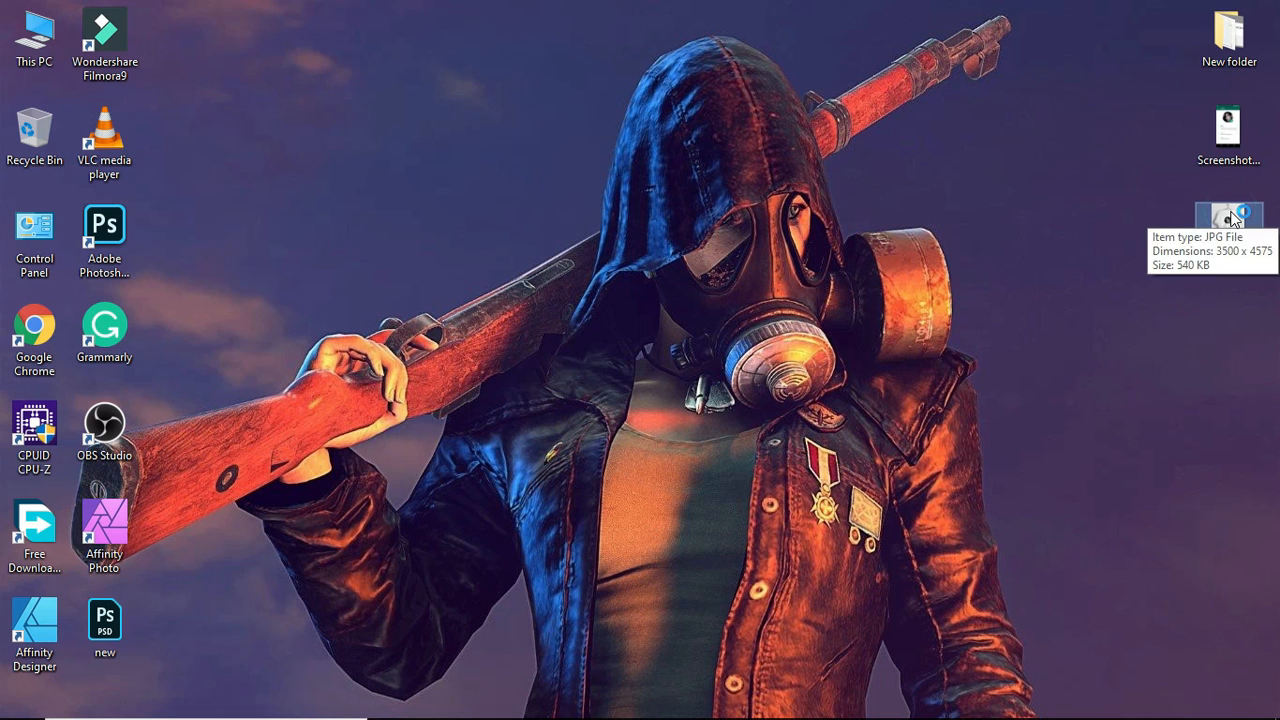
double_click(1231, 218)
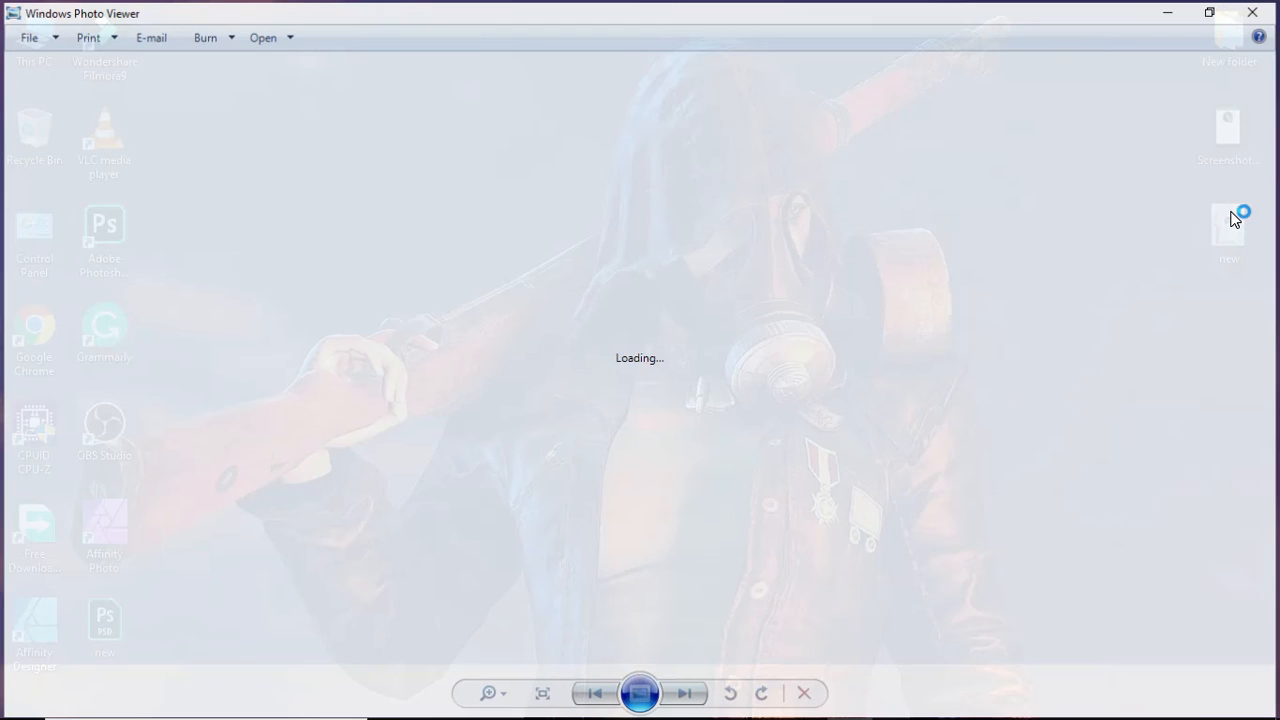
- Examine the exported mockup up close, checking how the portrait and profile text sit on the shirt's folds
scroll(567, 290, up, 2)
scroll(567, 290, up, 2)
drag(511, 507, 538, 229)
drag(451, 523, 512, 216)
drag(493, 274, 472, 494)
drag(549, 317, 538, 519)
scroll(538, 519, down, 5)
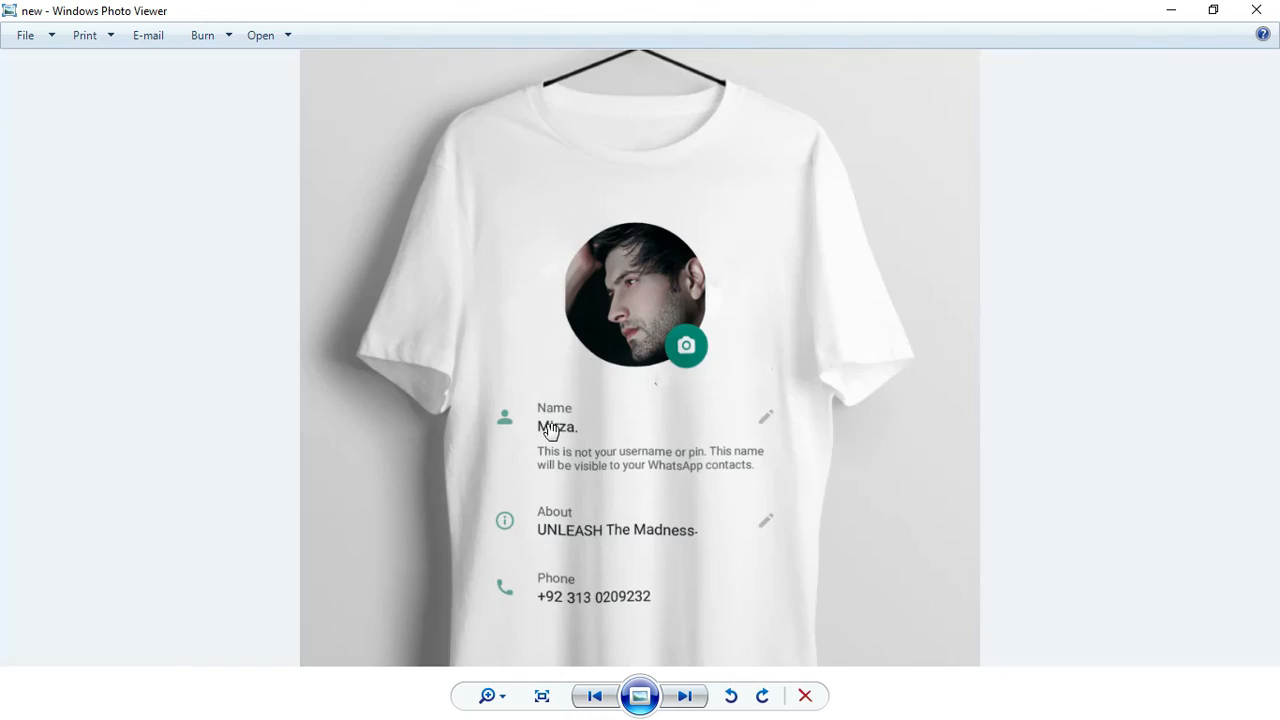
scroll(622, 249, up, 5)
click(443, 429)
scroll(449, 352, down, 5)
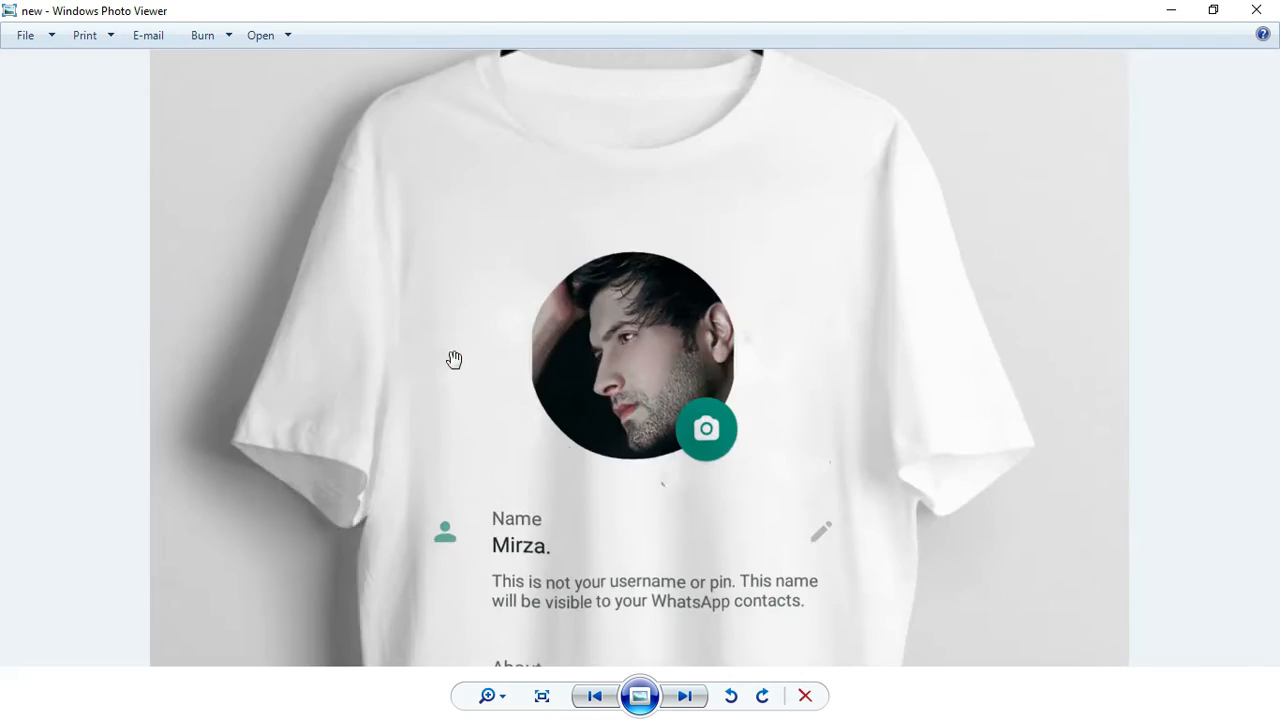